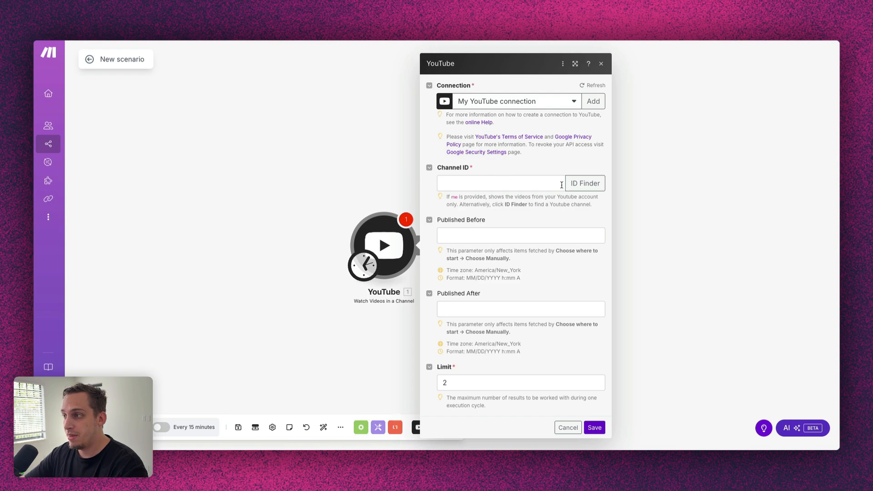
Fill the Channel ID by looking it up in the ID Finder with the creator's YouTube channel URL
click(585, 183)
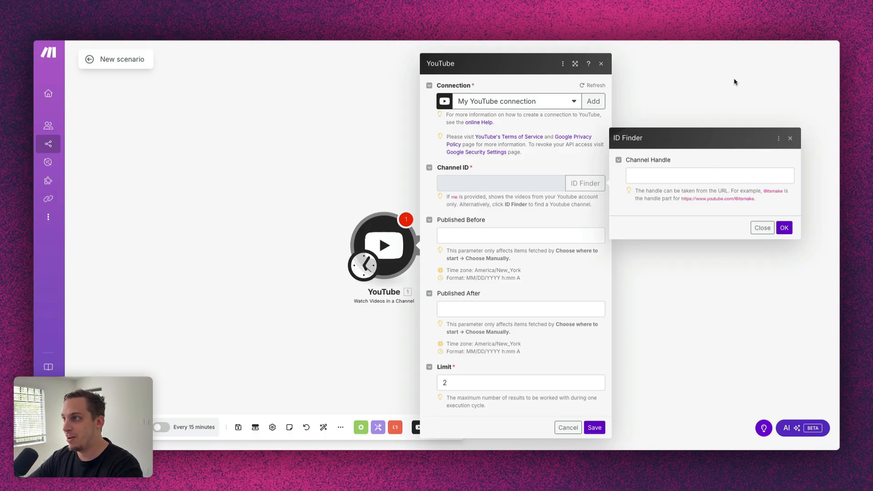
click(652, 183)
text(https://www.youtube.com/@lukas-margerie)
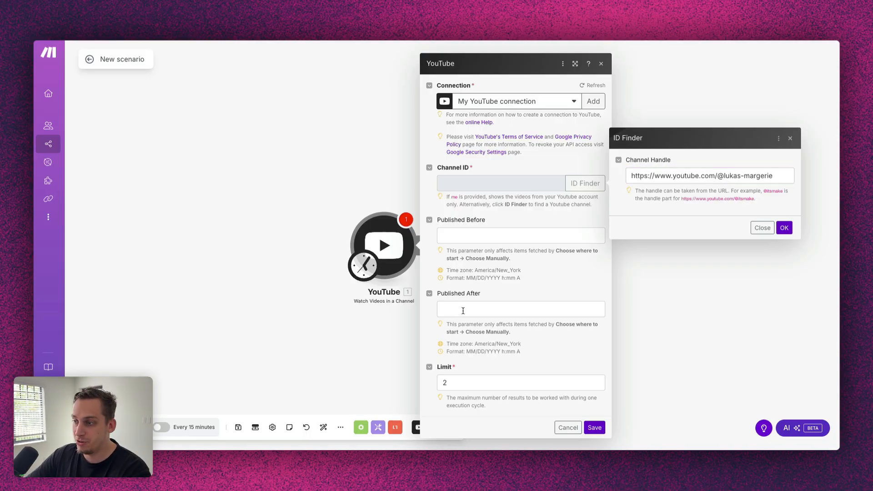
key(Return)
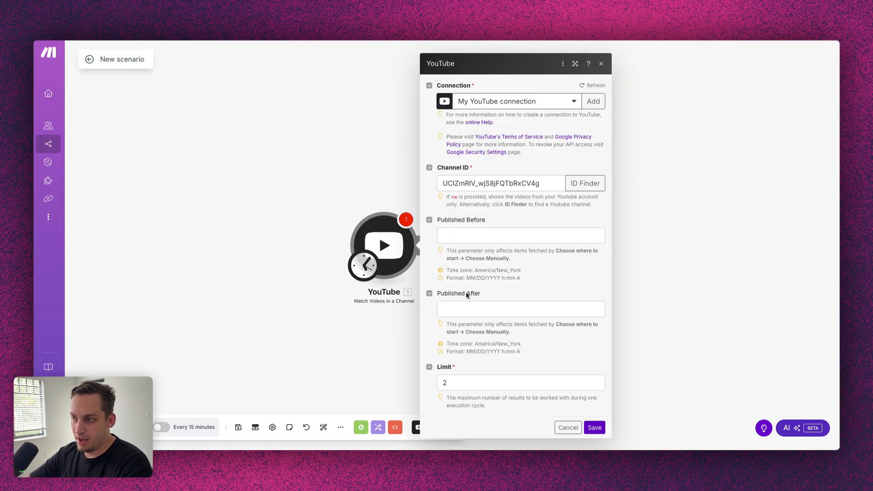
Set the YouTube trigger's limit to 1, start watching from now on, and save the scenario
click(597, 385)
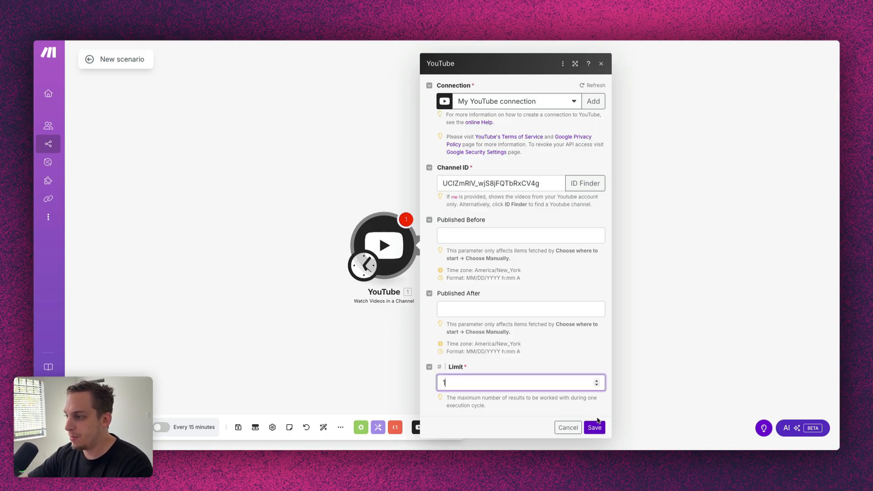
click(593, 427)
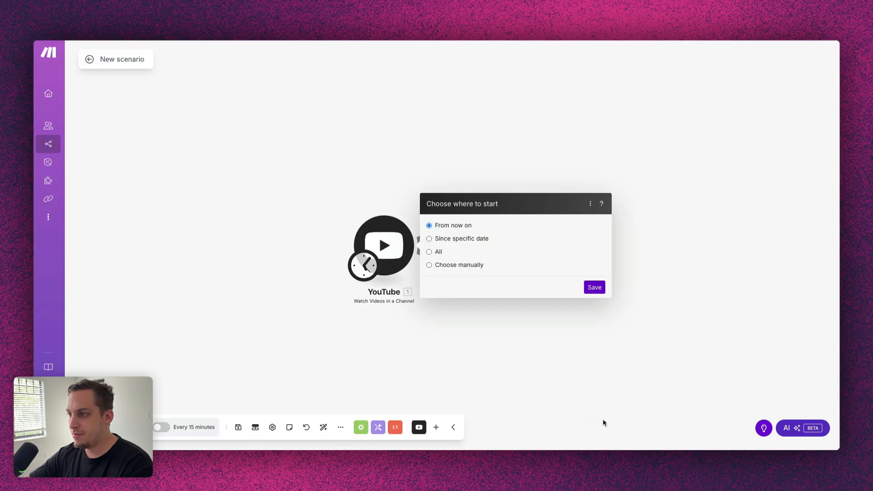
click(596, 291)
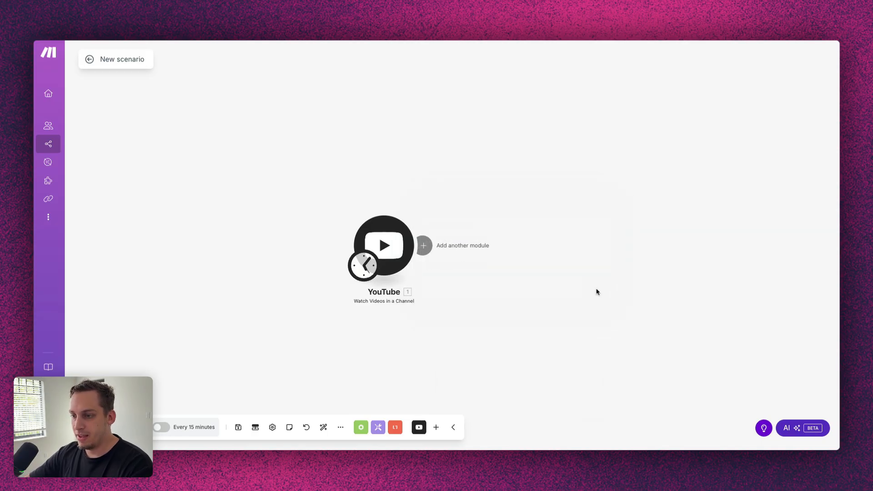
click(238, 429)
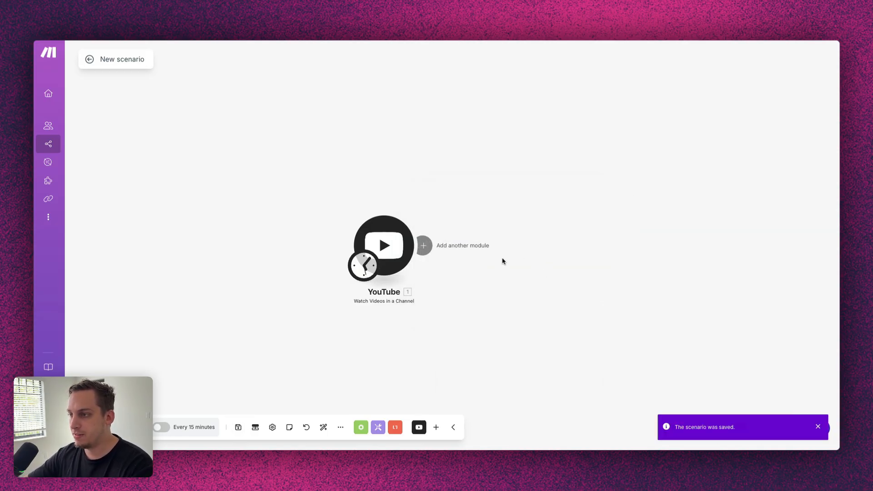
Begin adding a module after the YouTube trigger and search the available apps for "dump"
click(424, 247)
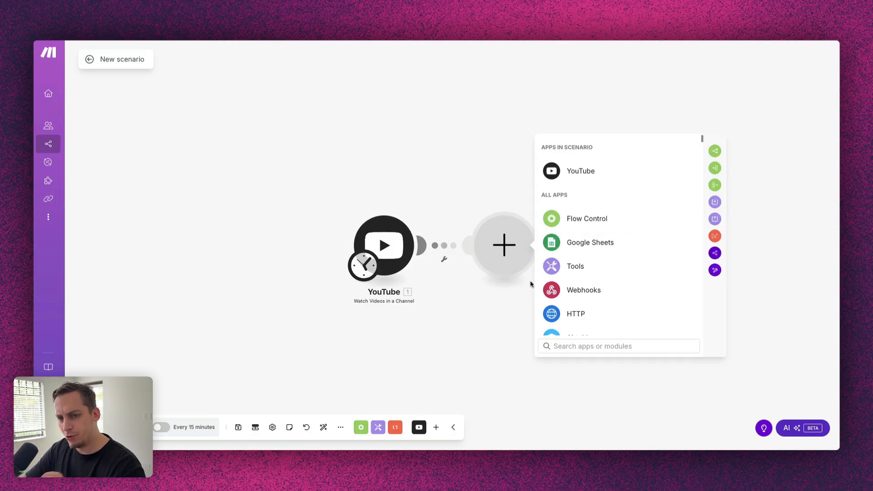
scroll(584, 282, down, 5)
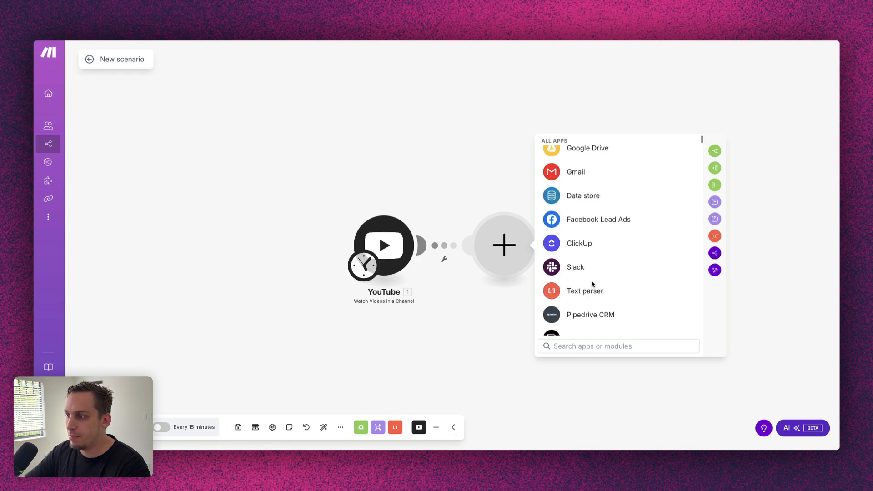
scroll(591, 286, up, 2)
click(573, 347)
text(du)
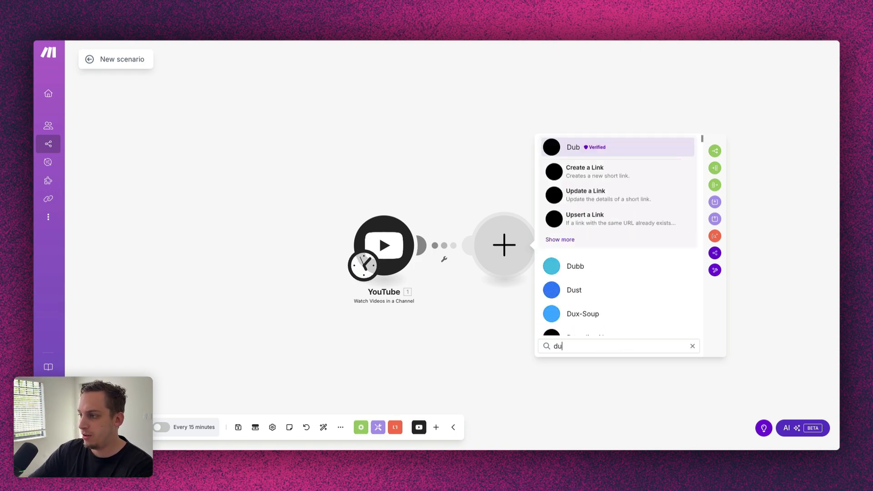
text(mp)
Replace the app search with one for Apify
key(BackSpace)
key(BackSpace)
key(BackSpace)
key(BackSpace)
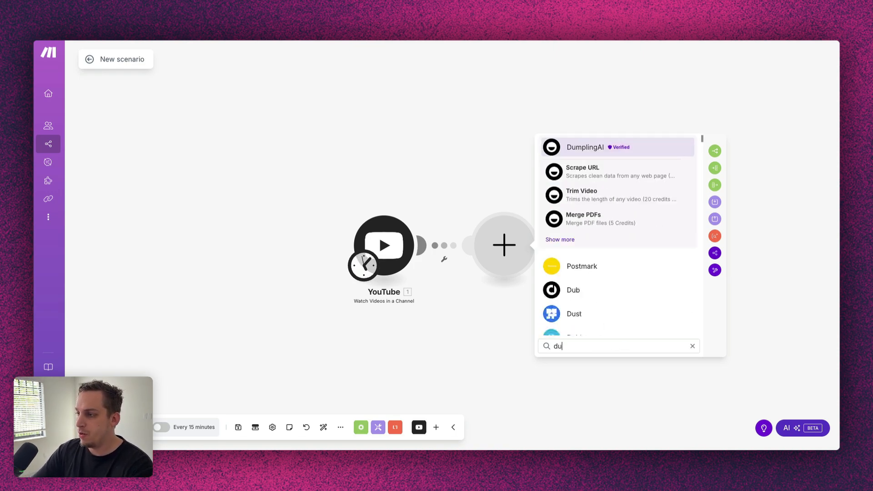
text(aplify)
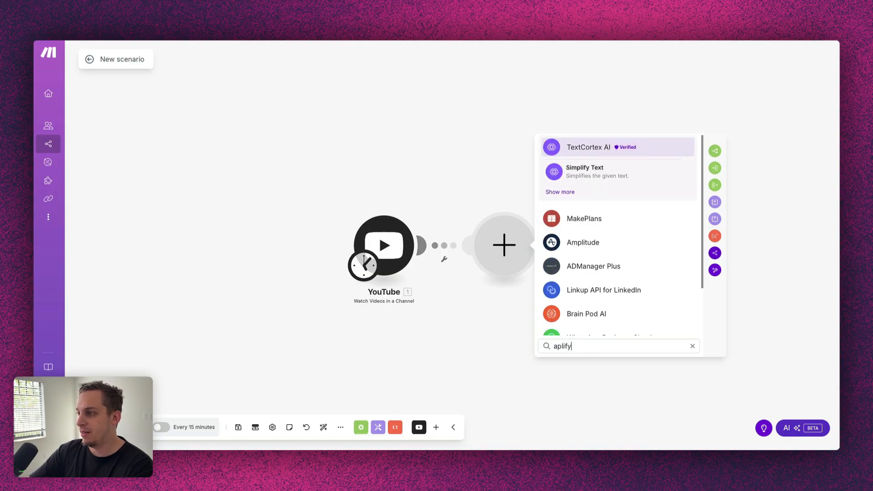
key(BackSpace)
key(BackSpace)
key(BackSpace)
key(BackSpace)
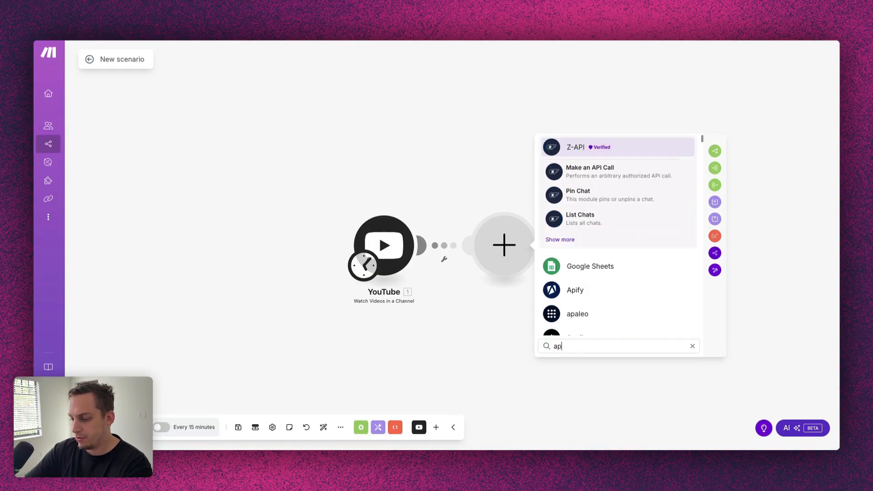
text(ify)
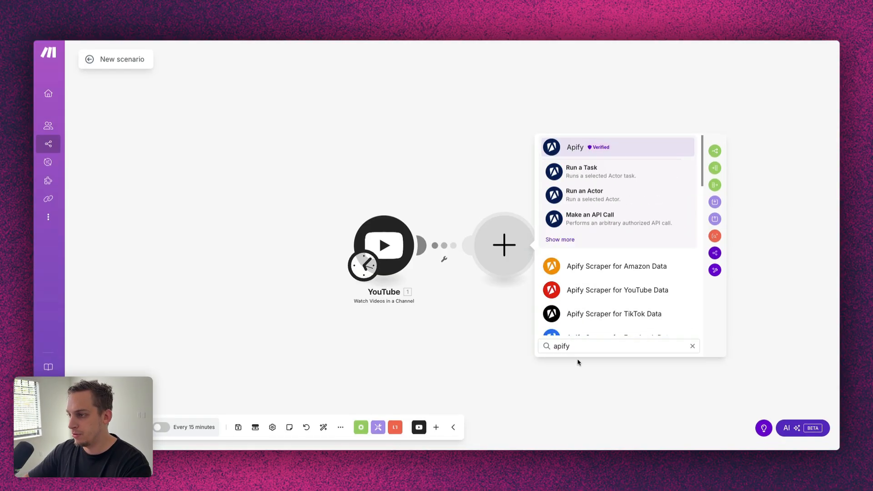
Search the apps for "dum", choose DumplingAI, and add its Get YouTube Transcript module
double_click(577, 346)
text(dum)
key(Return)
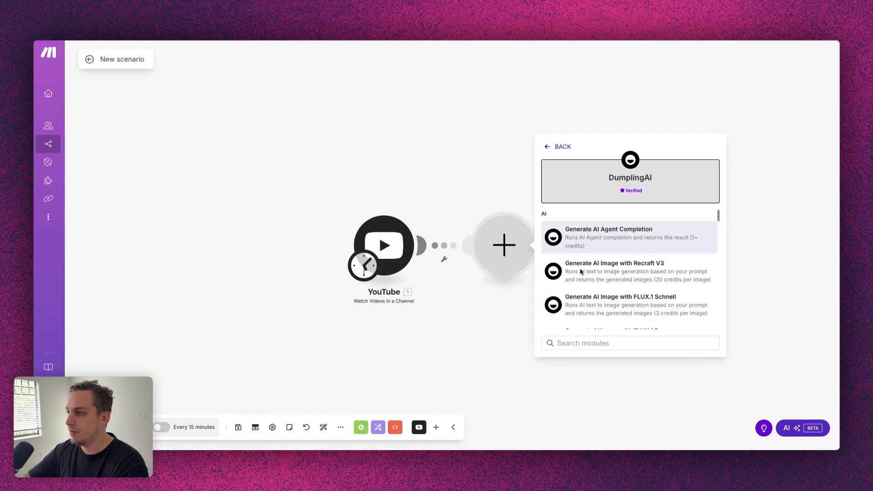
scroll(592, 260, down, 2)
scroll(593, 259, down, 5)
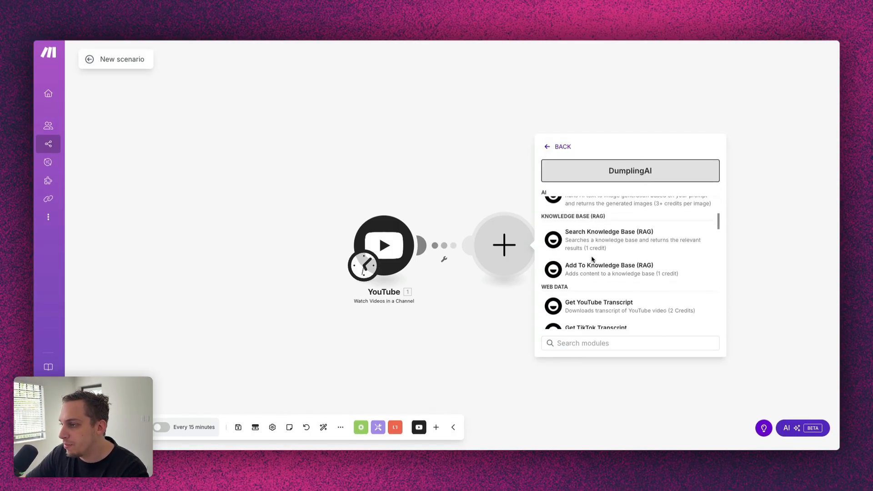
scroll(585, 260, down, 1)
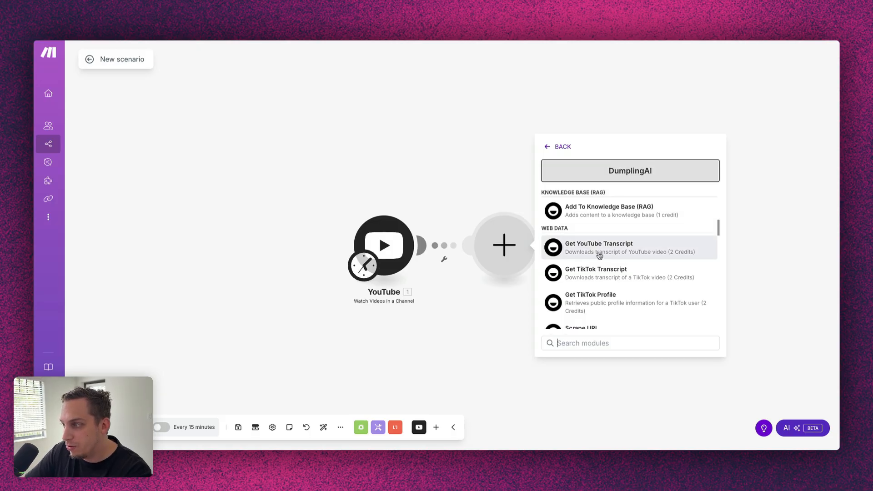
scroll(600, 255, down, 1)
scroll(609, 259, down, 4)
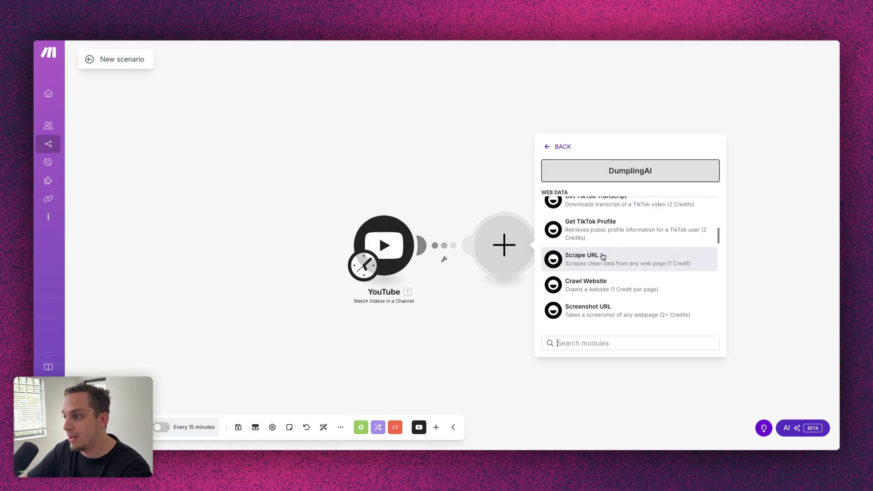
scroll(610, 273, down, 1)
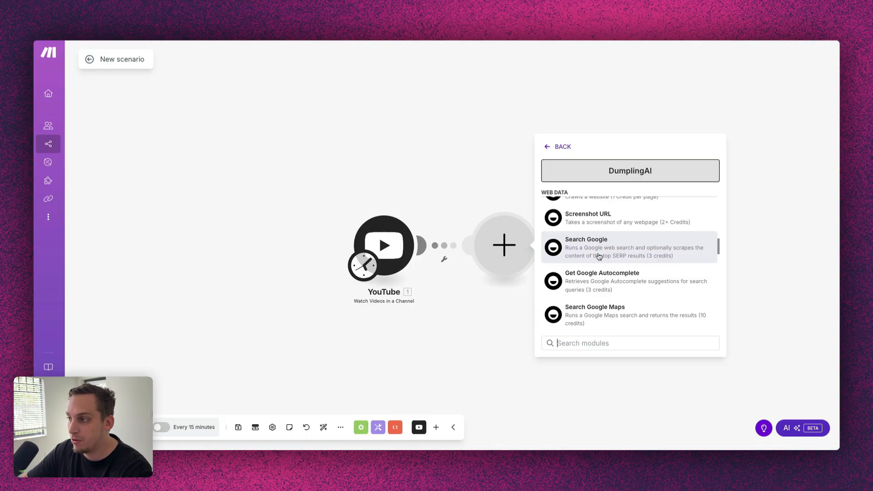
scroll(681, 248, down, 2)
scroll(621, 253, up, 7)
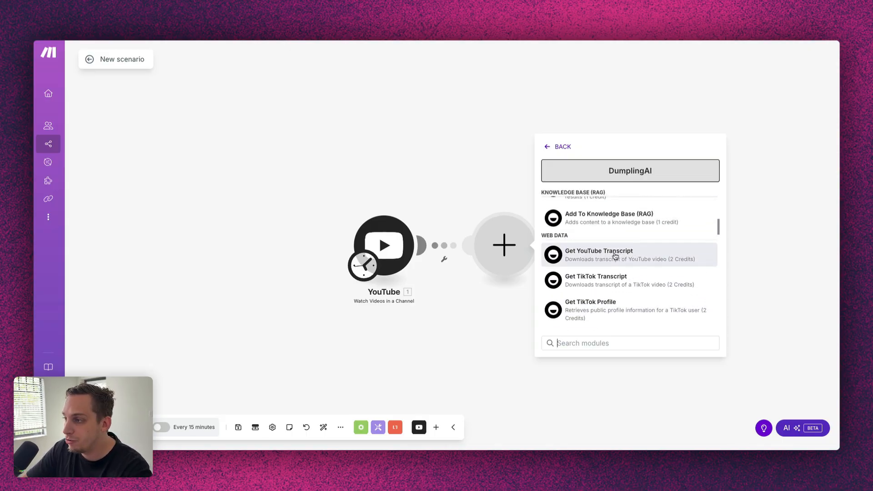
click(615, 256)
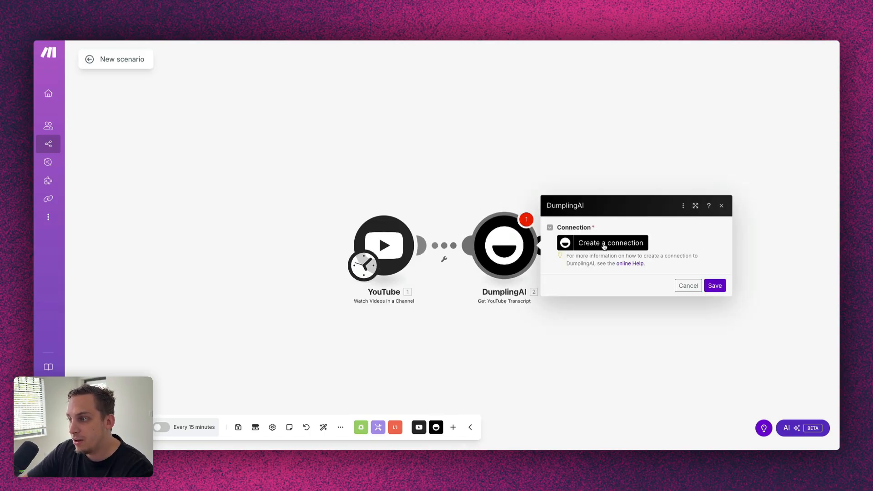
Start creating a DumplingAI connection, then switch to the DumplingAI dashboard and generate a secret API key named YouTube
click(604, 245)
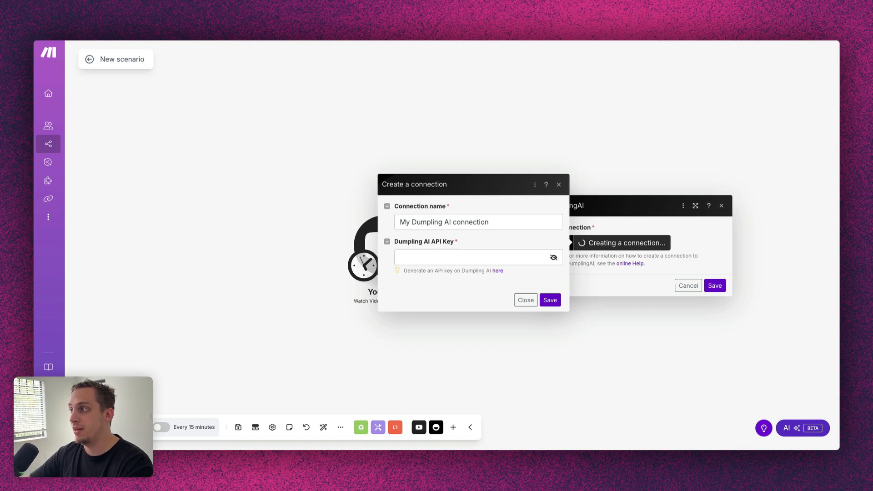
key(ctrl+Tab)
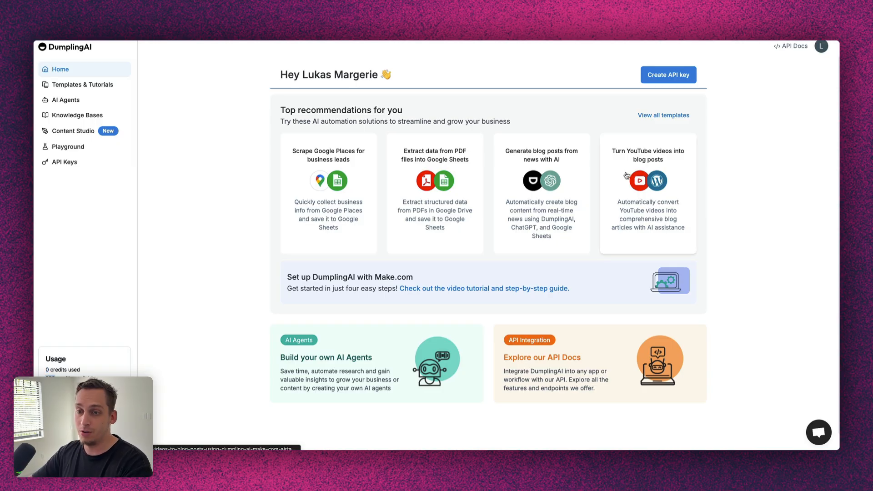
click(677, 80)
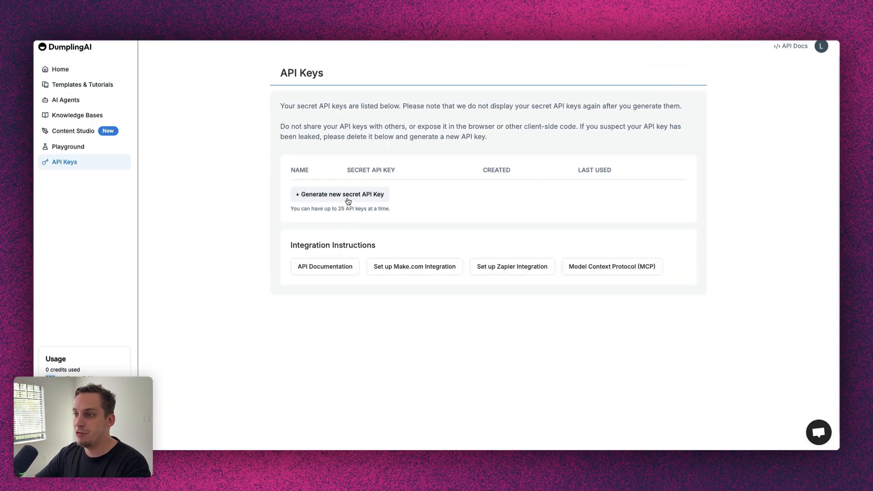
click(346, 201)
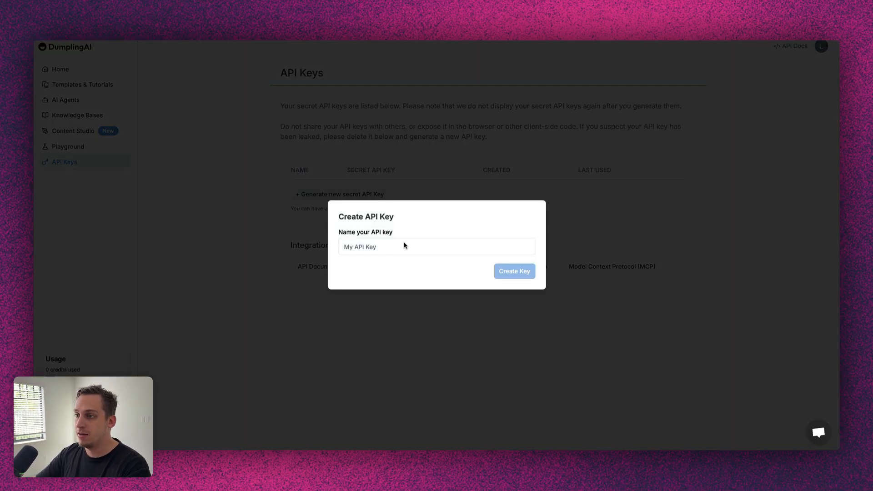
text(You)
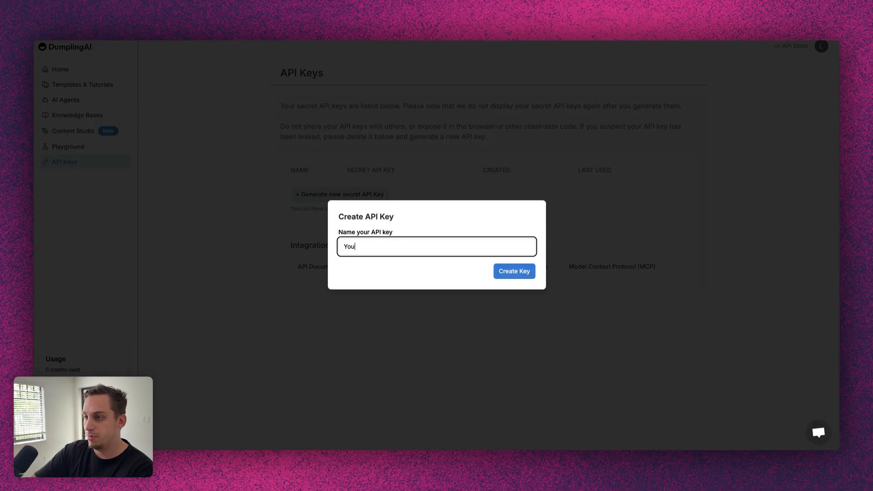
text(Tube)
key(Return)
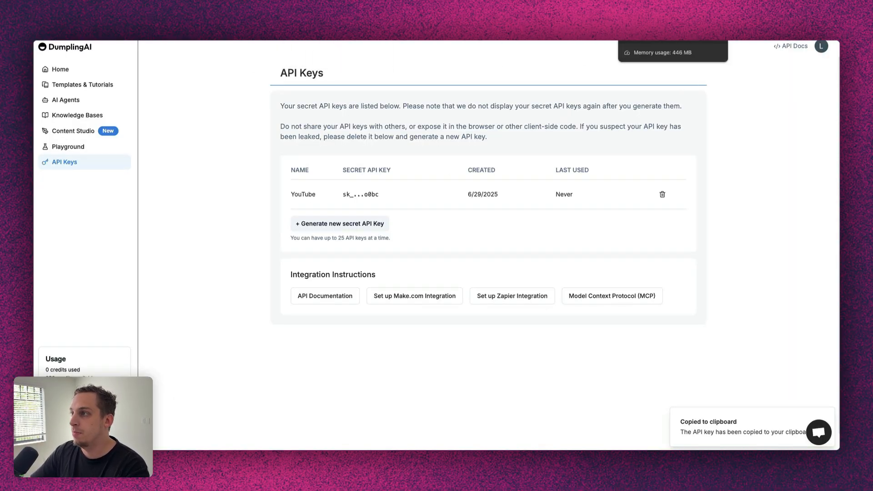
Return to Make, paste the API key into the Dumpling AI connection and save it, declining to store the password in the browser
click(655, 41)
click(496, 257)
key(super+v)
click(550, 300)
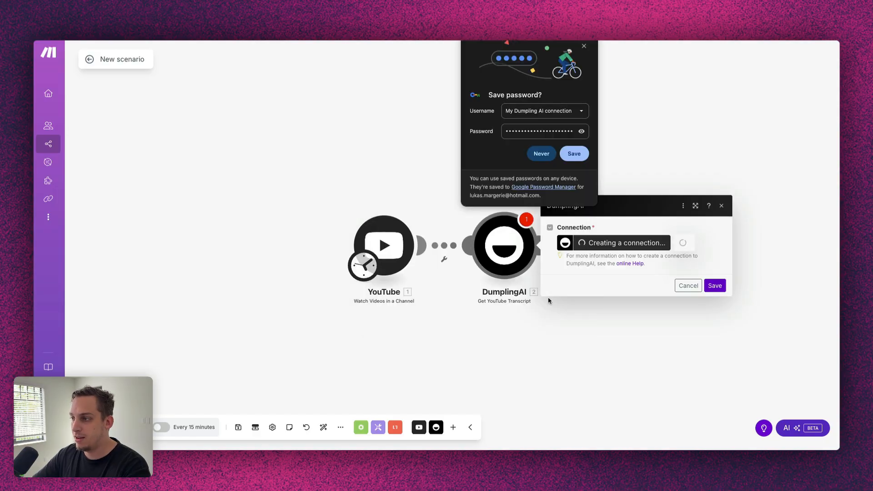
click(541, 154)
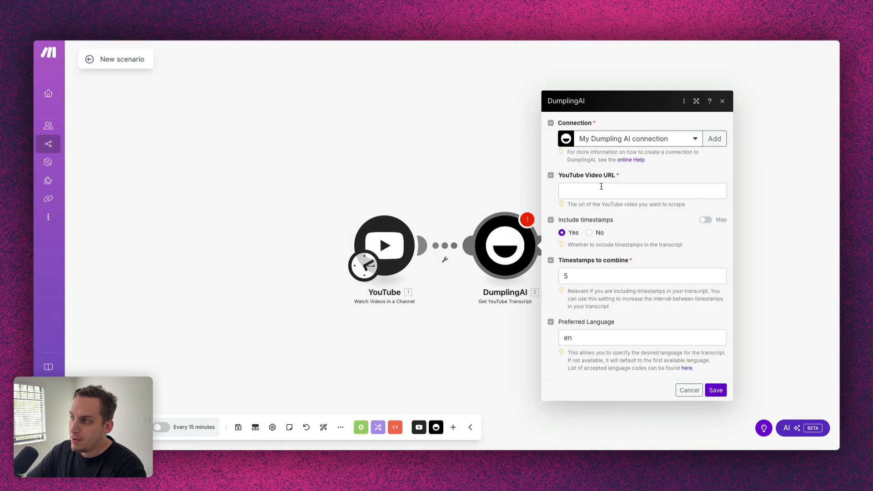
click(589, 191)
key(super+v)
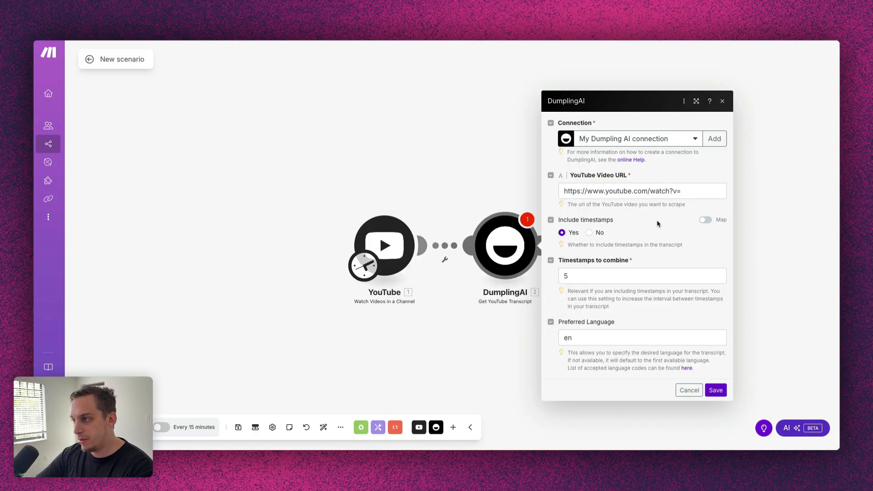
click(691, 193)
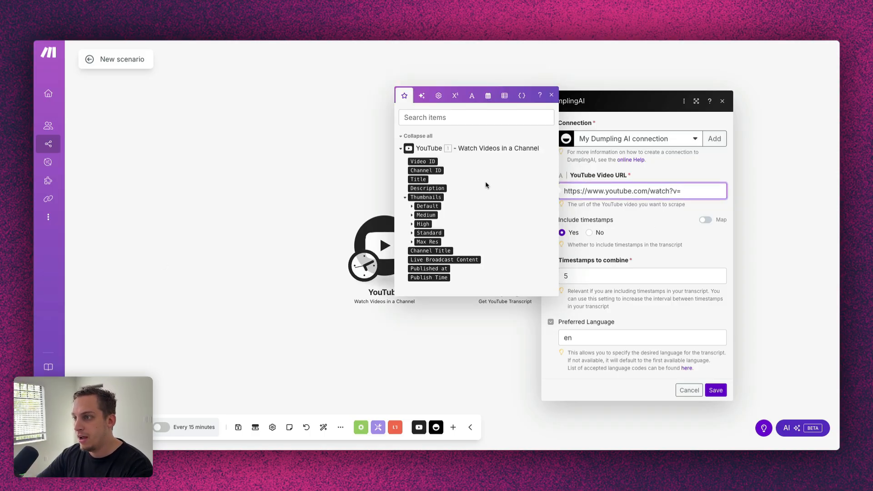
click(423, 162)
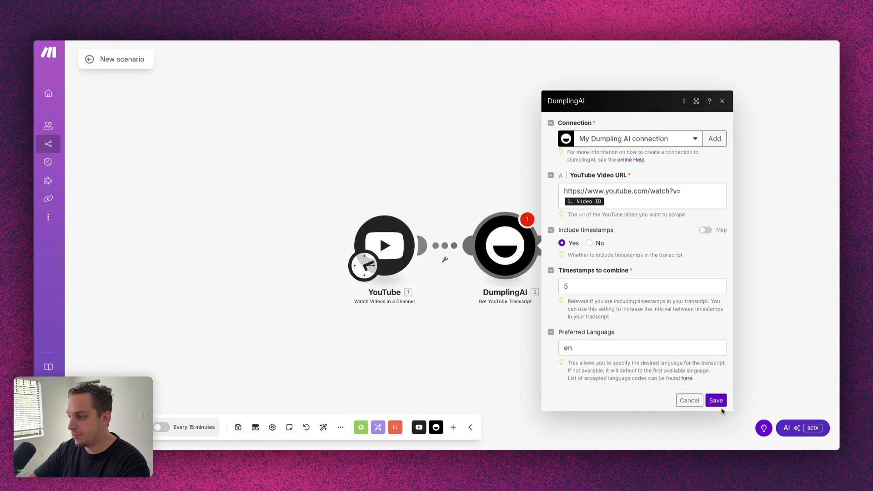
click(717, 402)
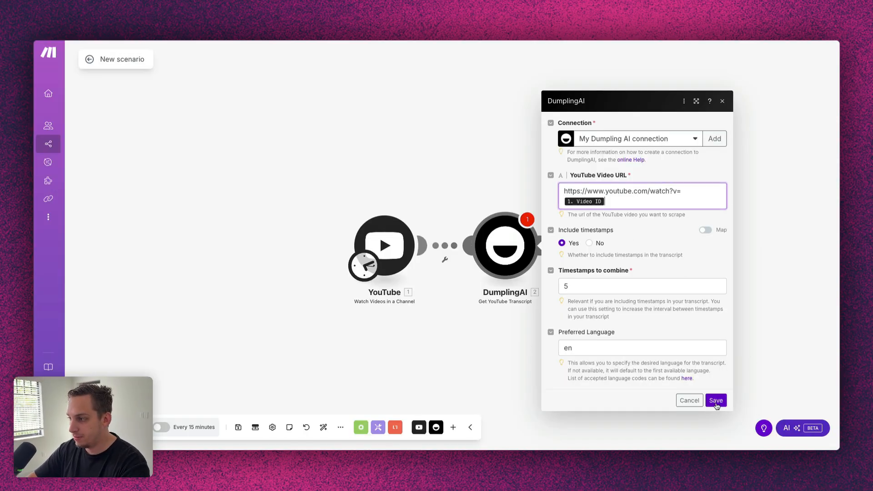
click(237, 428)
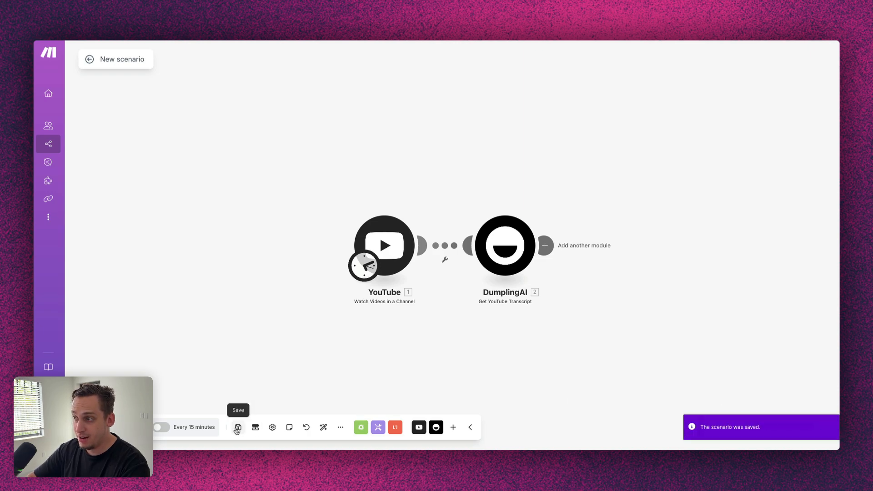
Search the modules for "router" and add a Router after the DumplingAI transcript module
click(548, 246)
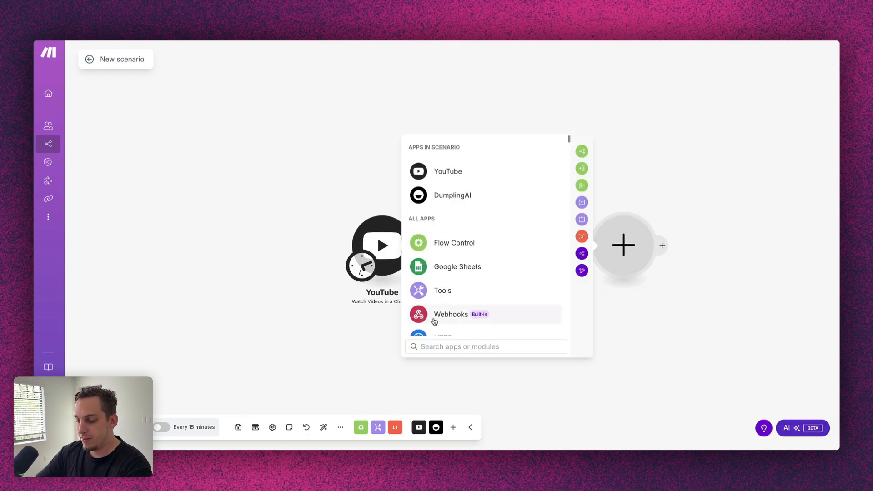
text(router)
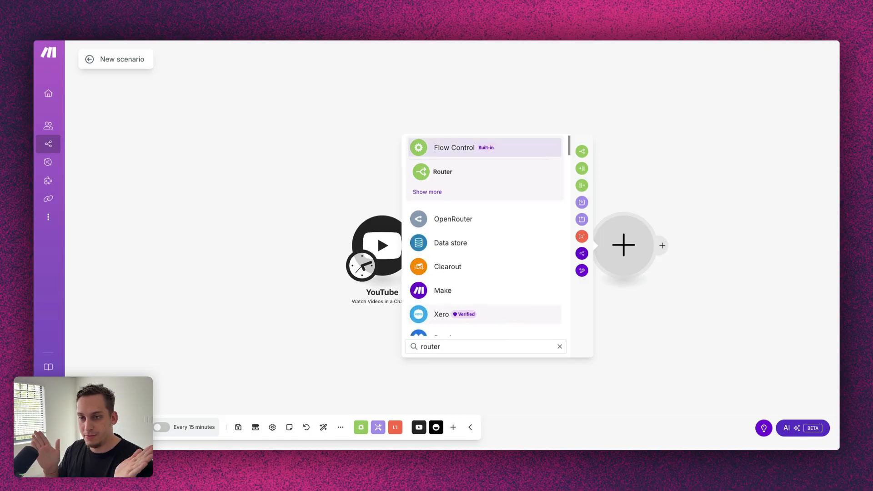
click(473, 172)
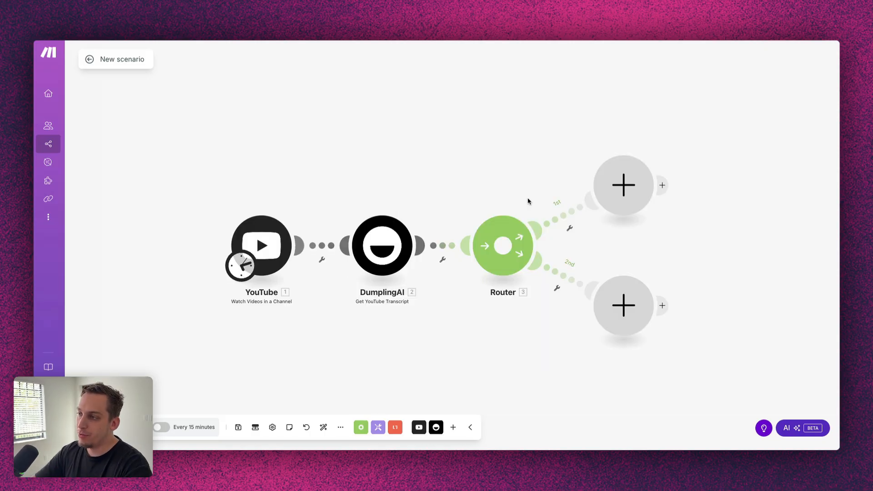
Add Anthropic Claude's Create a Prompt module on the Router's first route, searching for "anthrop"
click(615, 188)
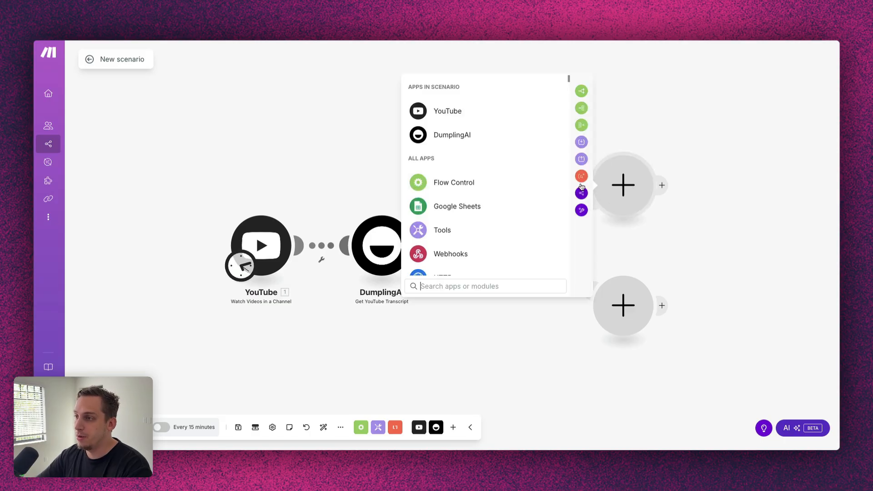
text(anthrop)
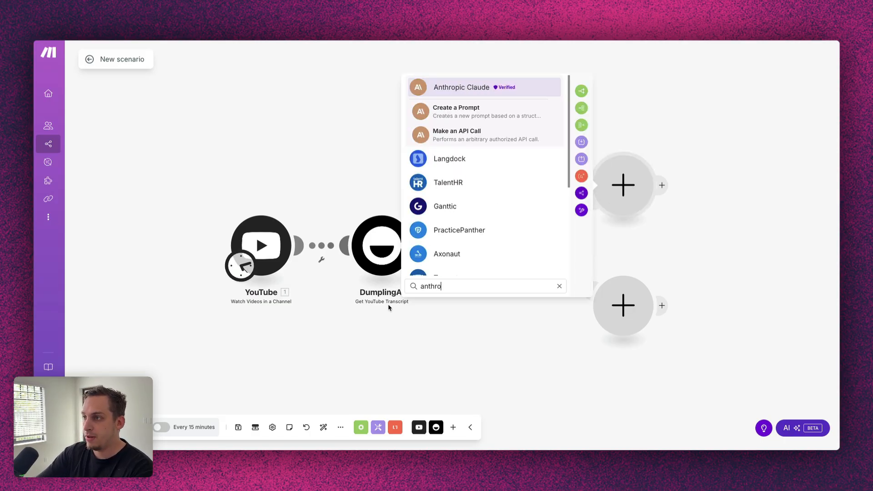
click(455, 110)
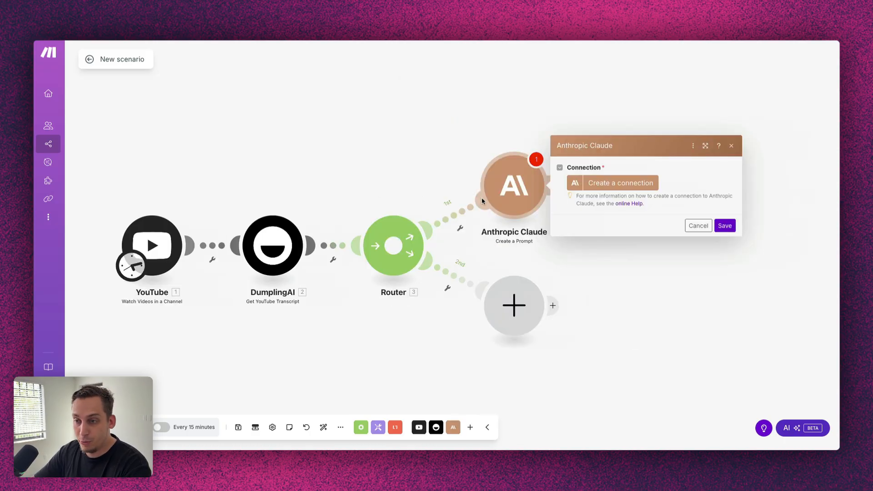
Start a new Anthropic Claude connection, then switch to the Anthropic Console and create an API key named make-com in the Default workspace
click(621, 184)
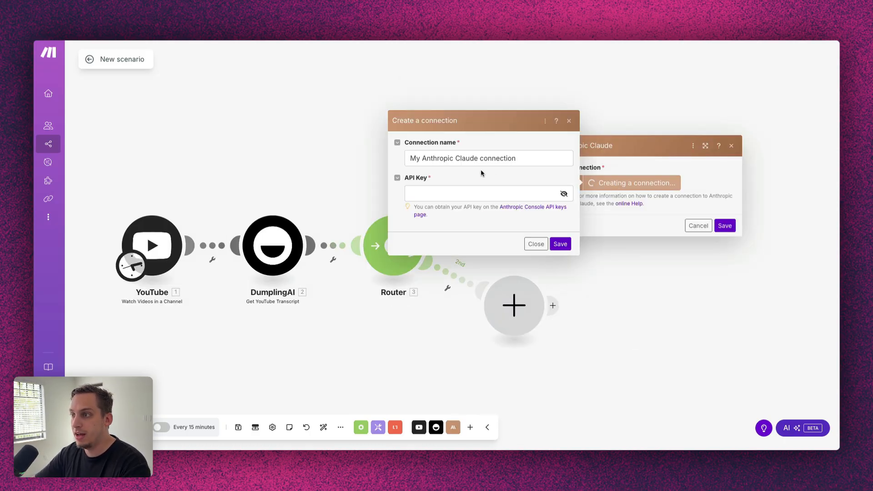
drag(407, 159, 535, 160)
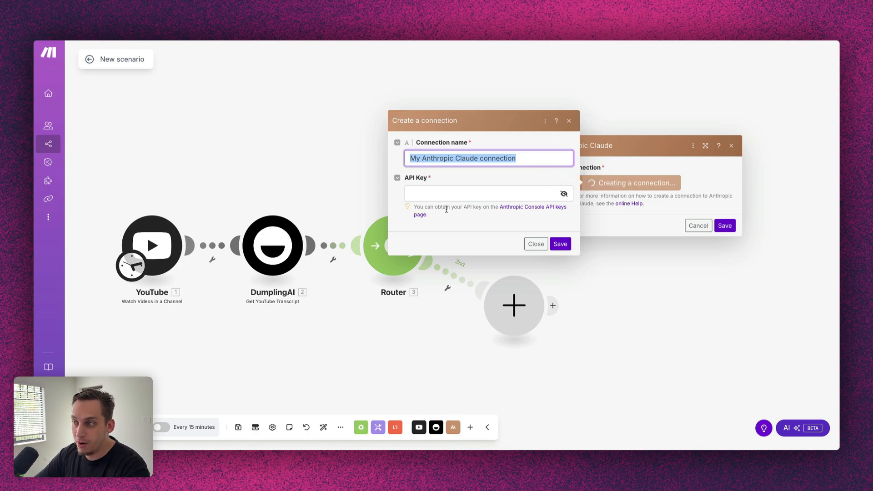
click(514, 210)
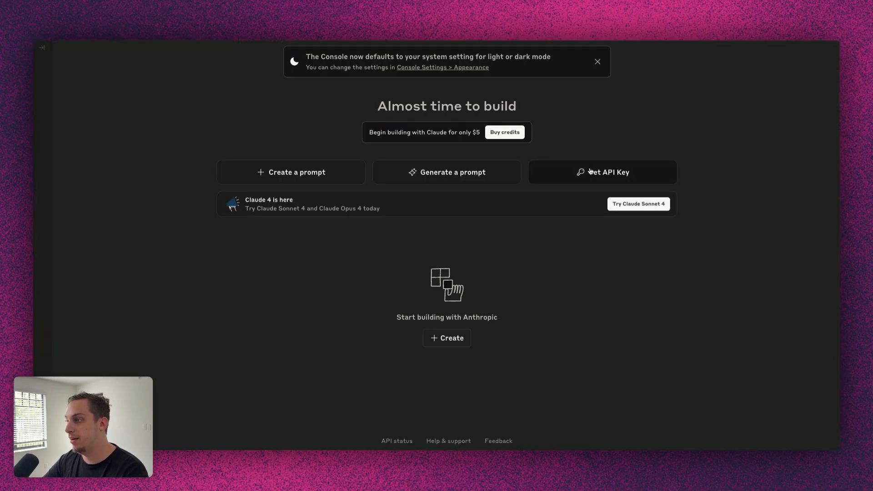
click(587, 176)
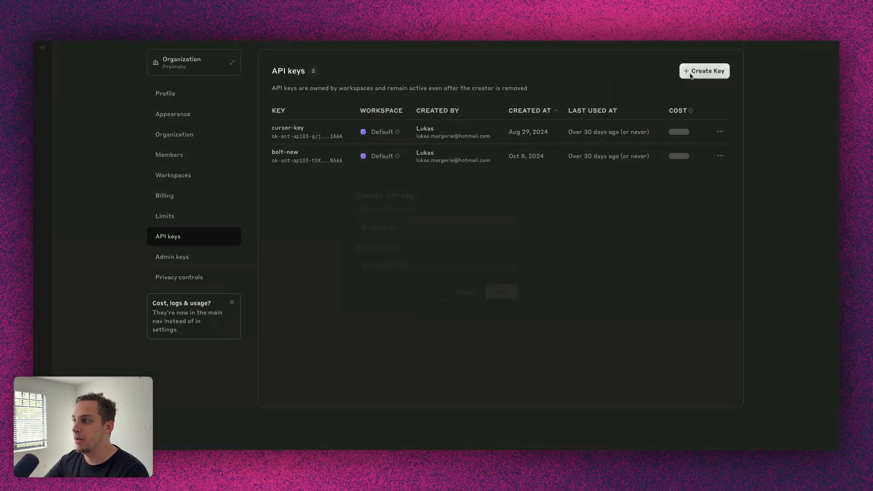
click(696, 71)
click(386, 266)
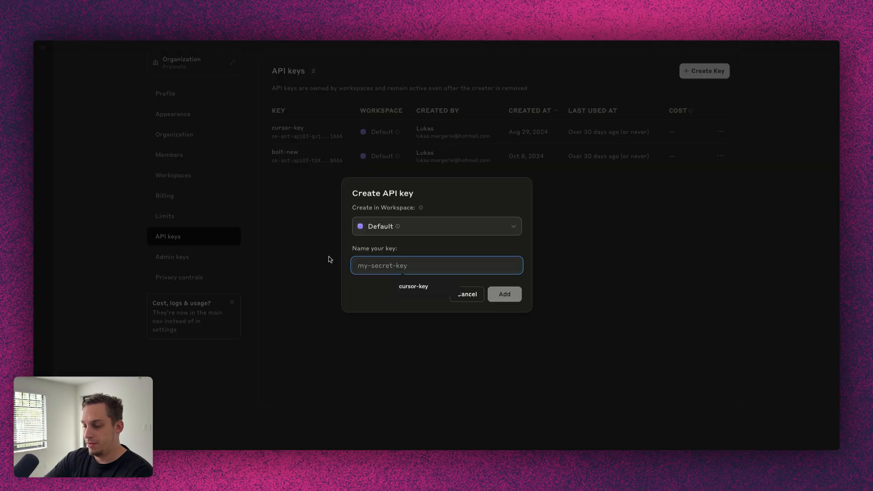
text(make-com)
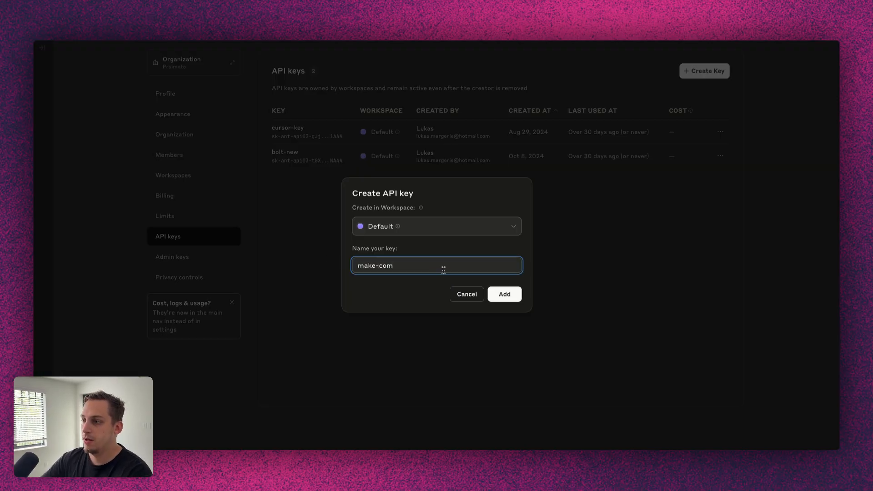
click(505, 295)
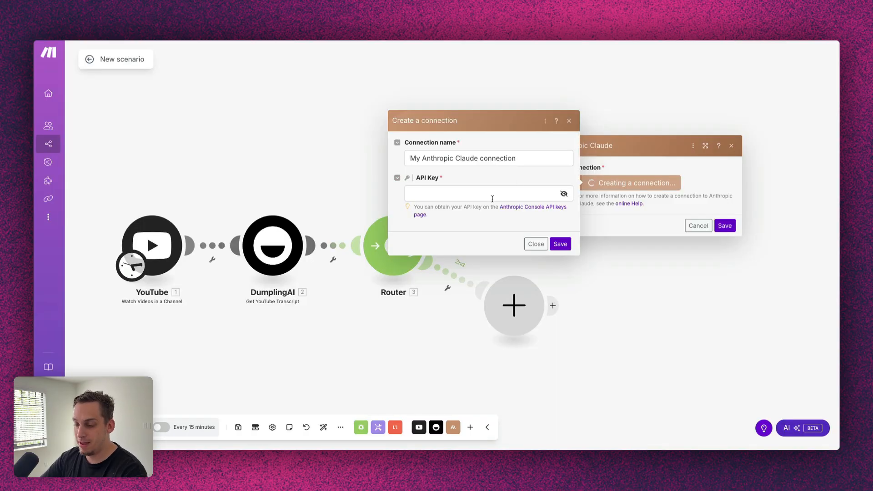
Return to Make, paste the API key into the Anthropic Claude connection and save it
click(494, 197)
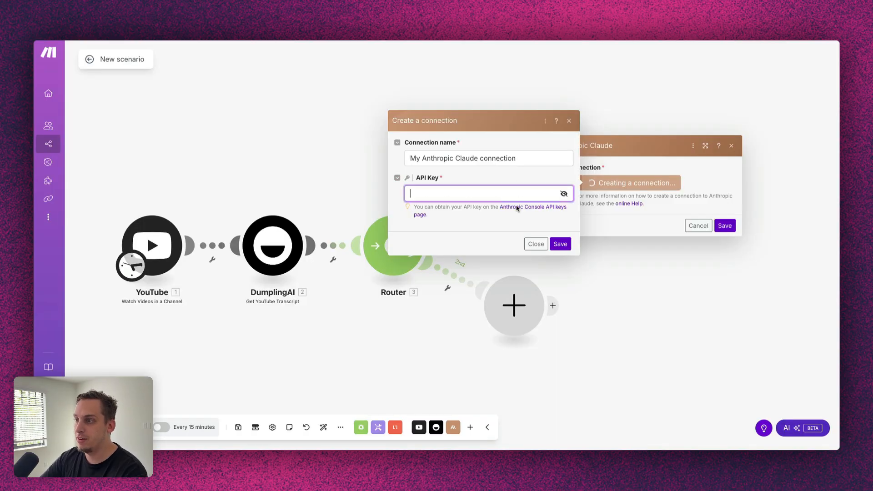
key(ctrl+v)
click(560, 244)
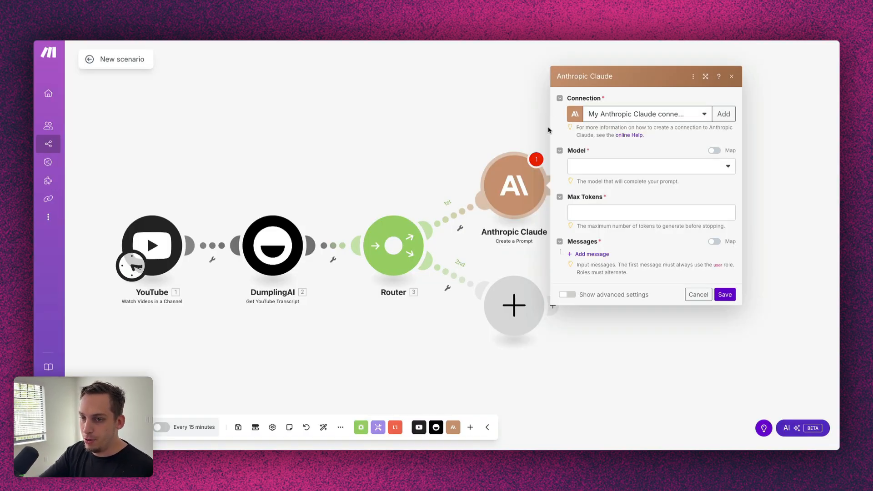
Set the Claude module's model to Claude Sonnet 3.5 (New) and its Max Tokens to 1000
click(624, 173)
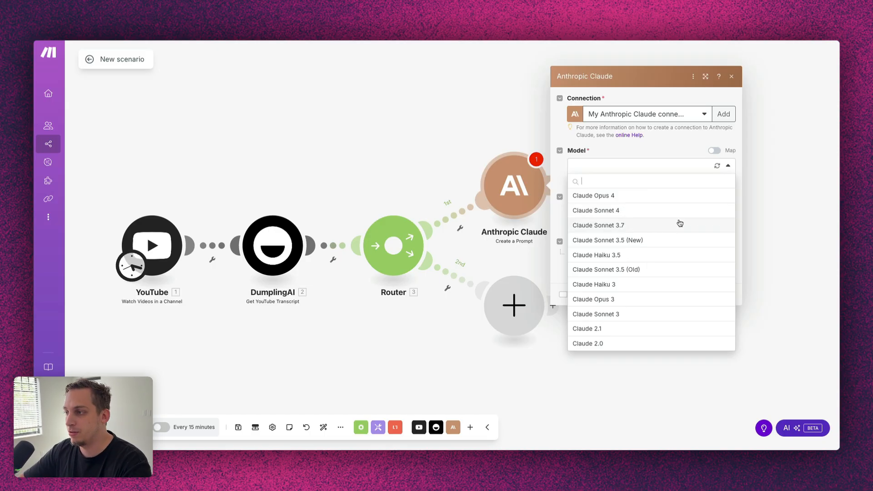
click(606, 247)
click(591, 213)
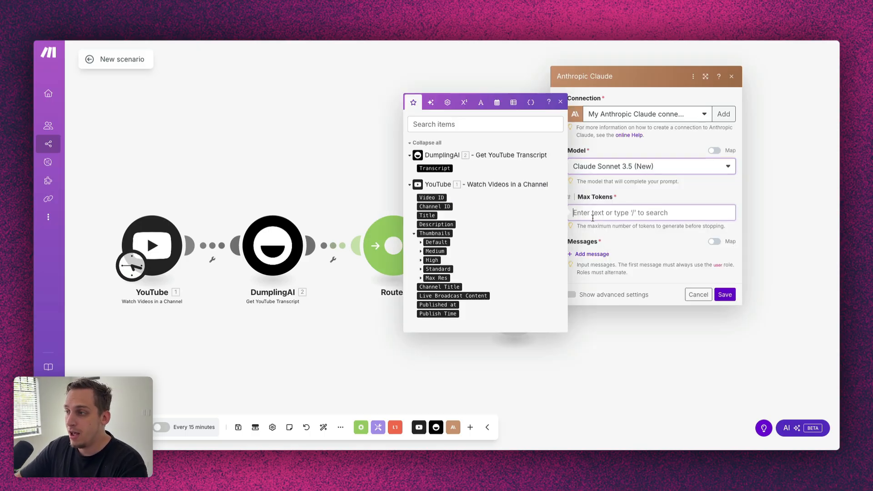
text(1000)
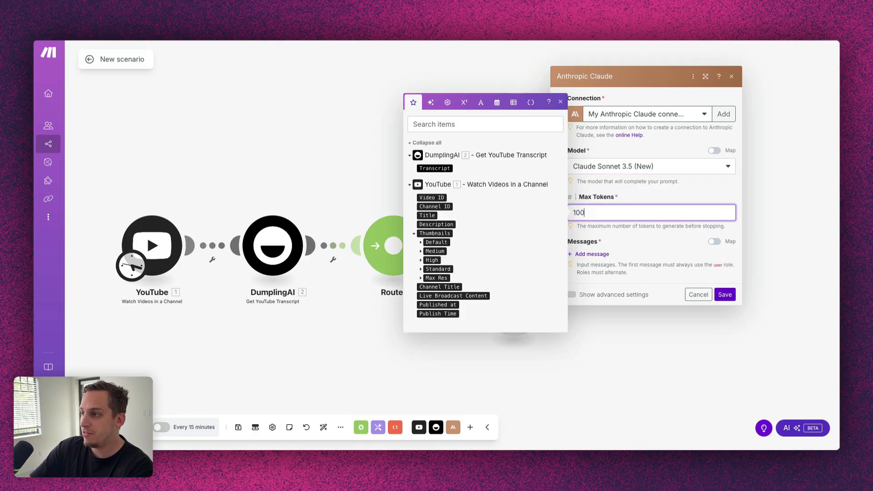
Add a message with the User role and give it a content item of type Text
click(599, 254)
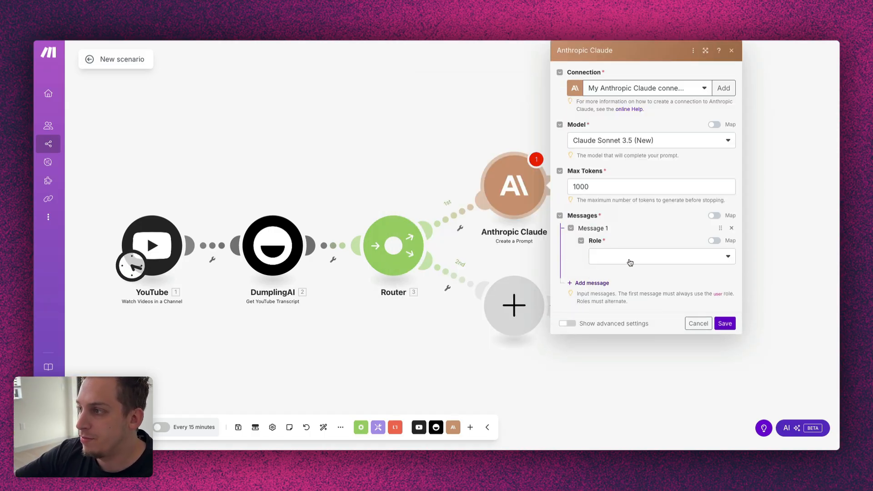
click(635, 261)
click(638, 273)
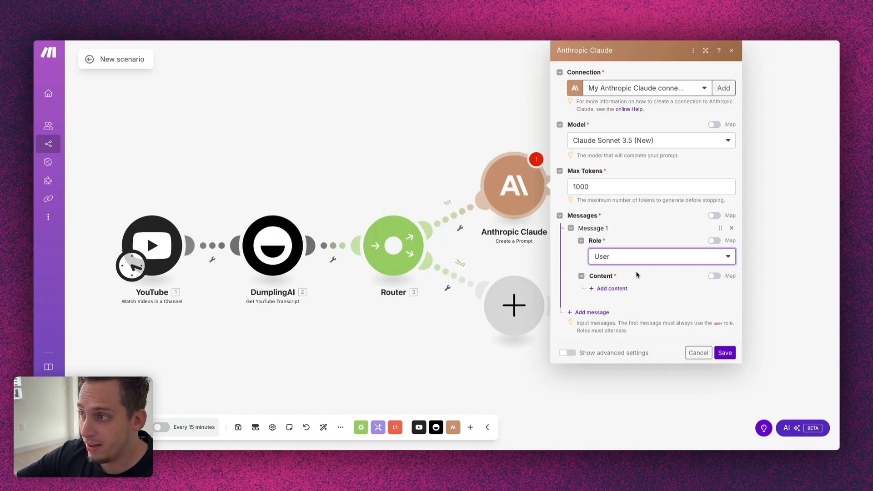
click(612, 289)
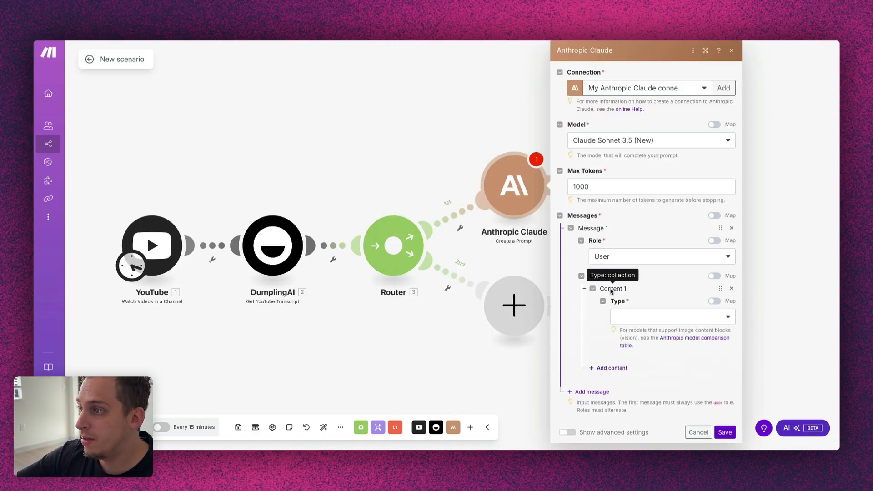
click(635, 318)
click(636, 320)
click(682, 322)
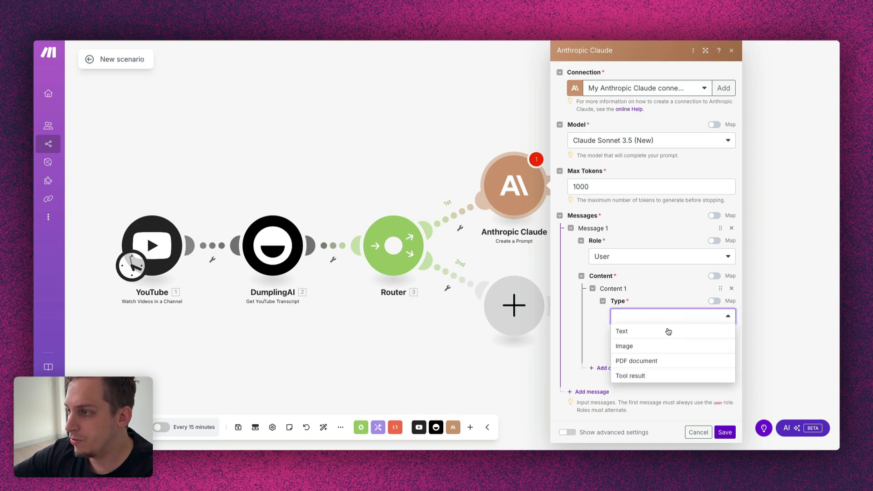
click(634, 331)
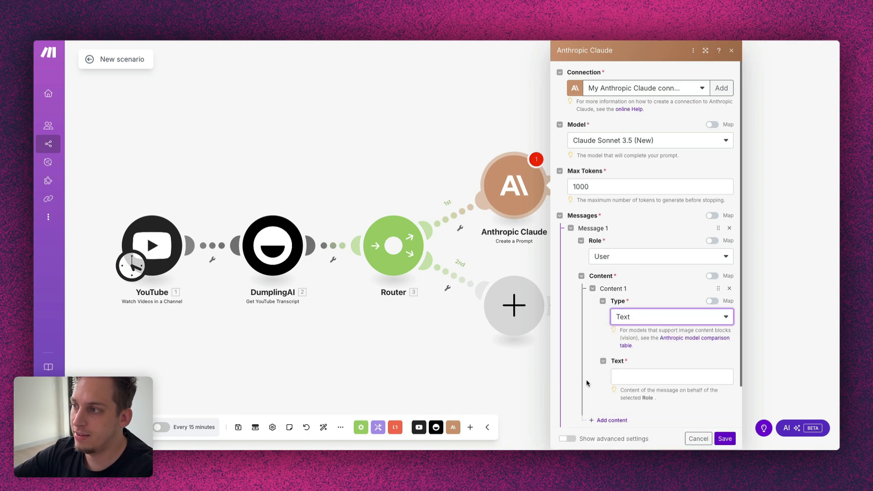
click(683, 320)
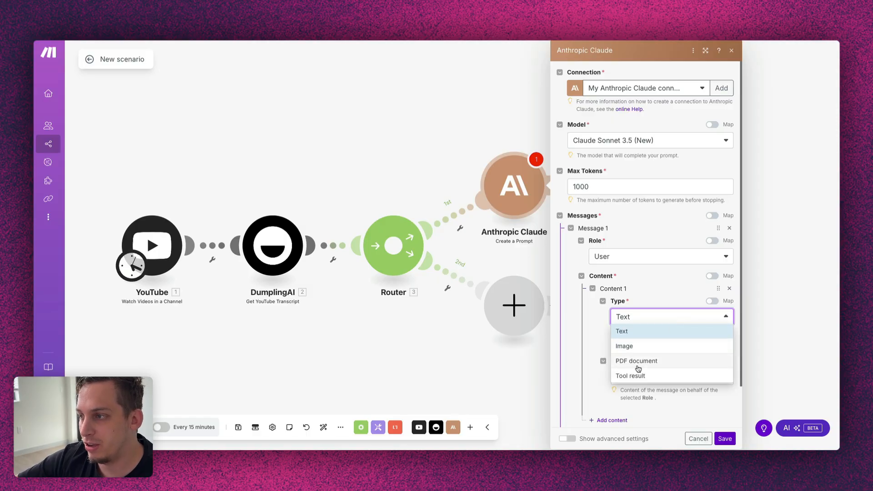
click(635, 332)
Write an SEO-expert prompt for a blog post of maximum 4 paragraphs, with **YouTube Video Transcript** and **Target Keyword** sections using the Transcript and Title variables
click(619, 377)
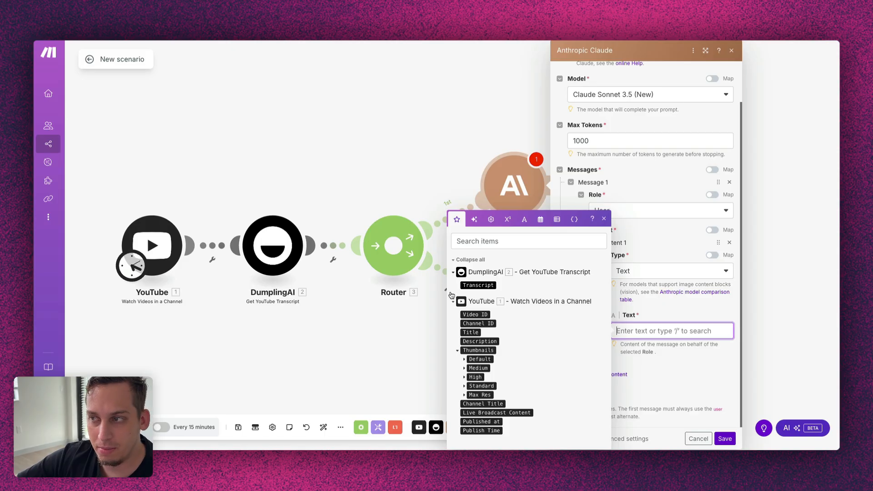
text(**YouTube Video Transcript** 2. Transcript)
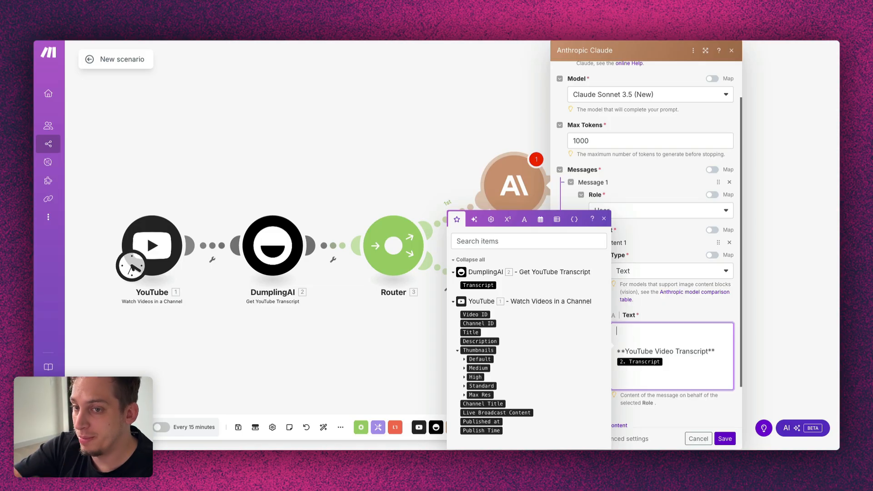
text(You are an SEO expert and content writer. Using the YouTube Video Transcript and Target Keyword, Create a complete blog post that is maximum 4 paragraphs long.)
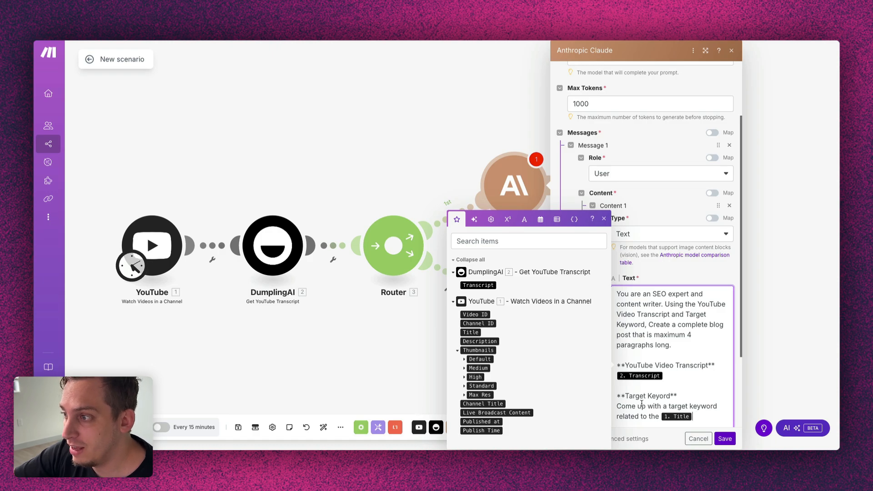
click(665, 396)
text(w)
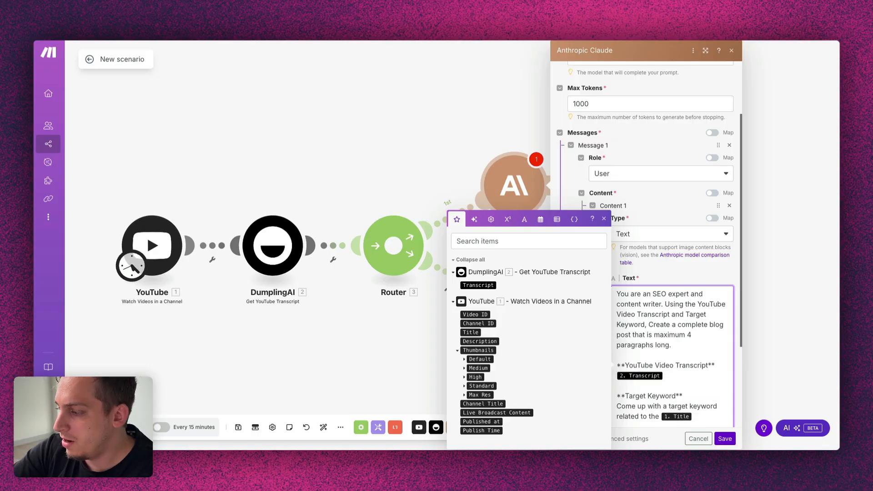
Append a **Meta Description** section to the prompt reading "Related to the" followed by the YouTube trigger's Description
key(Return)
key(Return)
text(**Me)
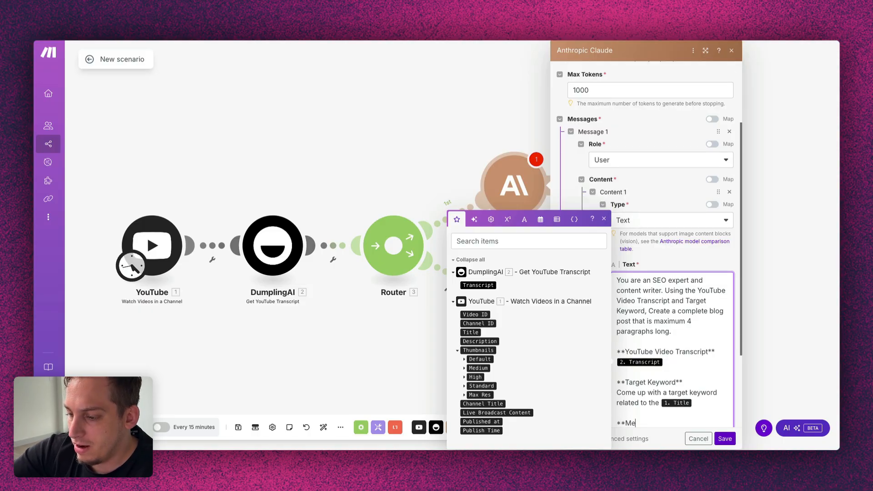
text(ta)
text(Description**)
key(Return)
text(Related to the)
click(480, 341)
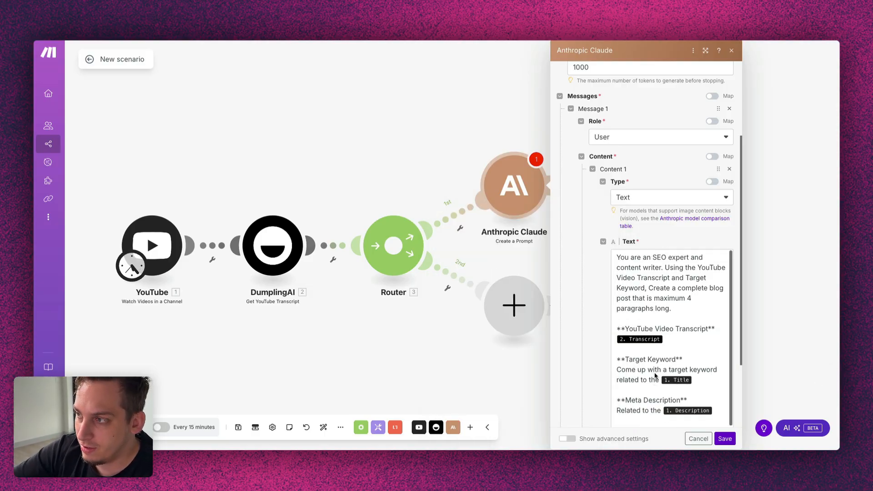
Save the Anthropic Claude module and then the scenario
scroll(659, 380, up, 1)
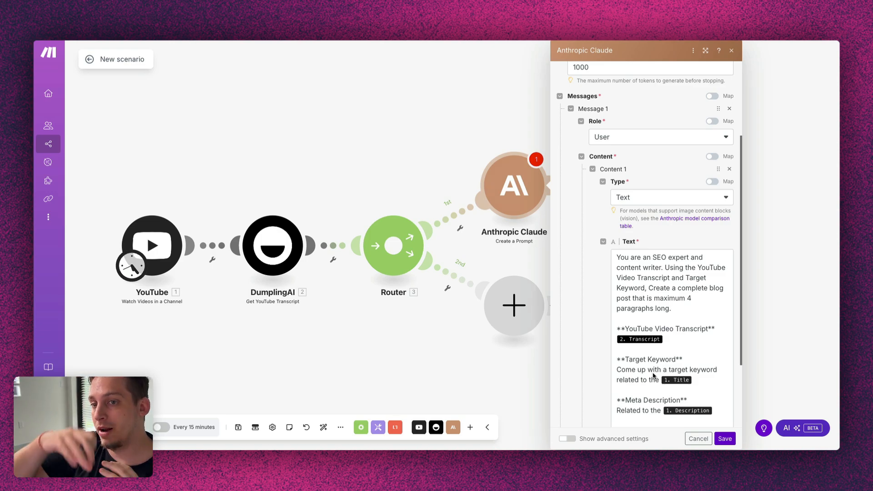
click(724, 438)
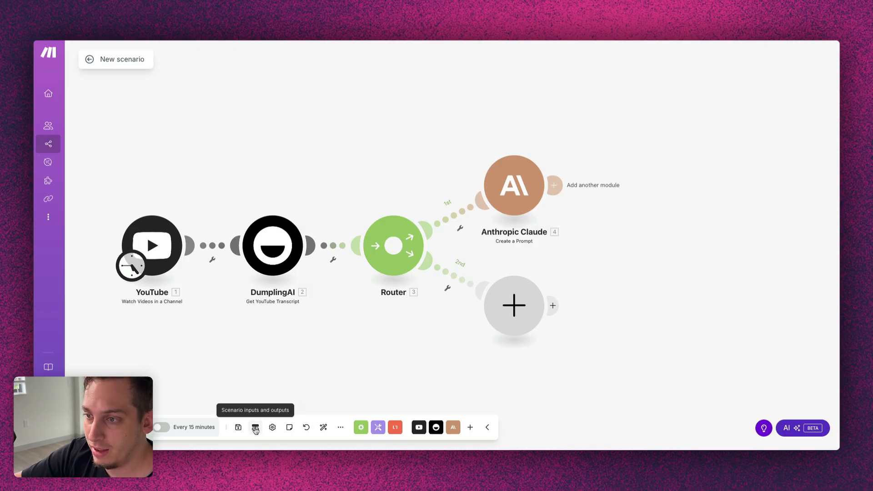
click(237, 427)
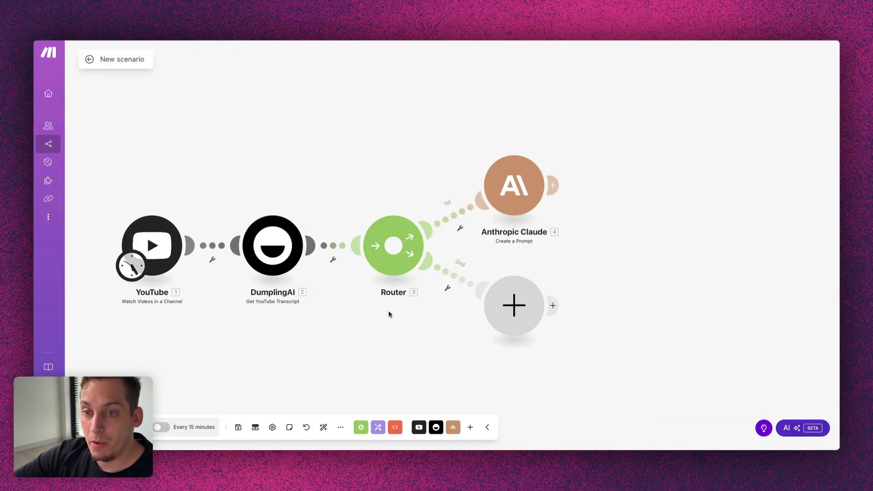
Clone the Anthropic Claude module and attach the copy to the router's second route in place of the empty module
right_click(530, 189)
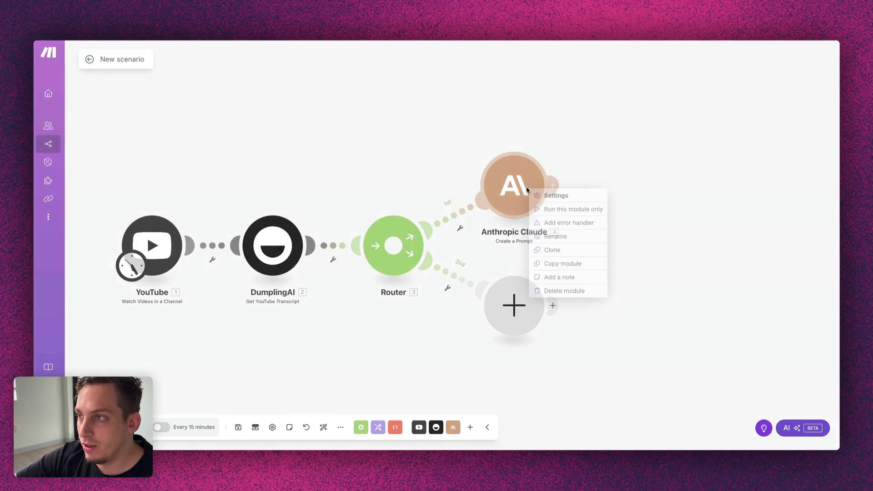
click(552, 250)
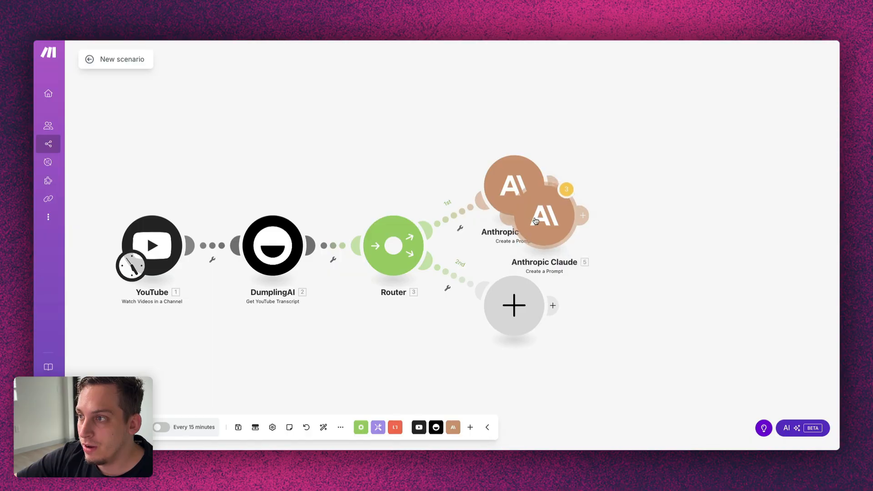
right_click(526, 313)
click(550, 330)
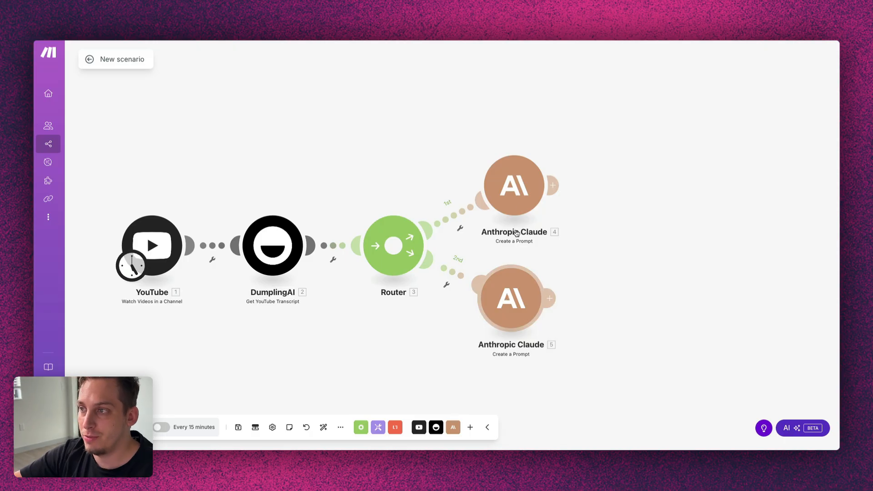
Search the apps for publishing platforms such as WordPress and Shopify, and add a WordPress Create a Post module after the first route's Claude module
drag(516, 190, 614, 190)
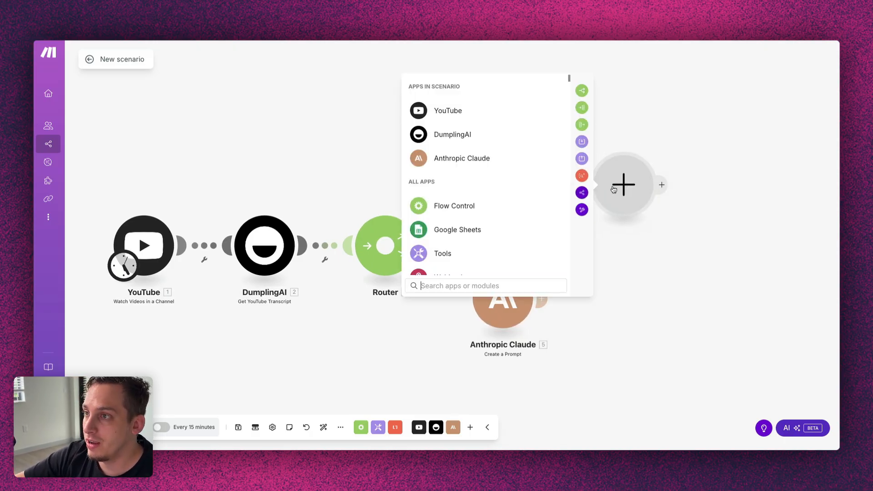
text(wordp)
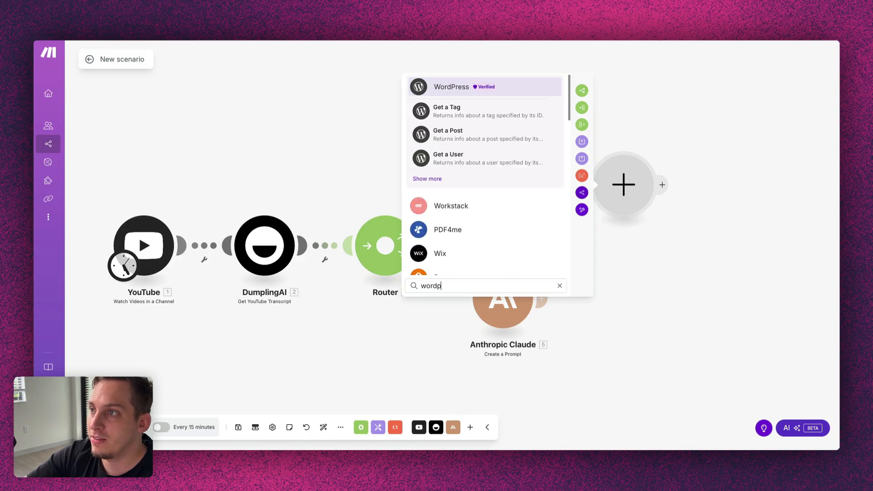
key(BackSpace)
key(BackSpace)
key(BackSpace)
key(BackSpace)
key(BackSpace)
text(shop)
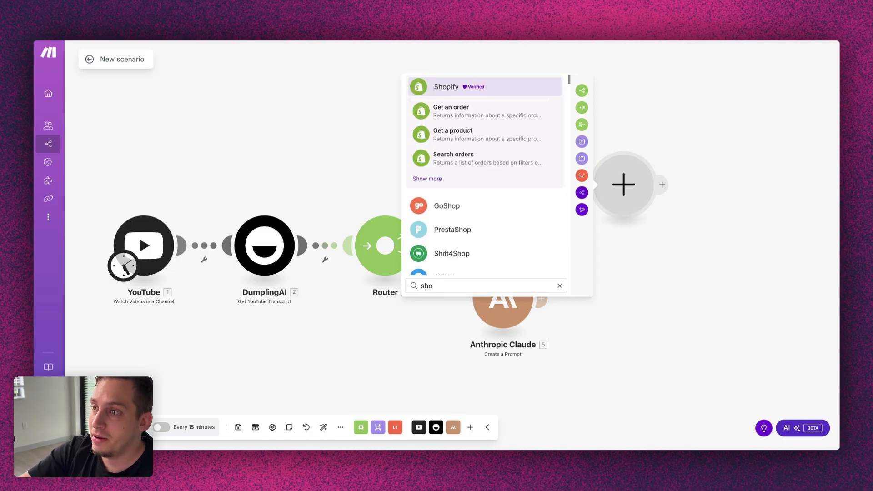
key(BackSpace)
key(BackSpace)
key(BackSpace)
text(webf)
key(BackSpace)
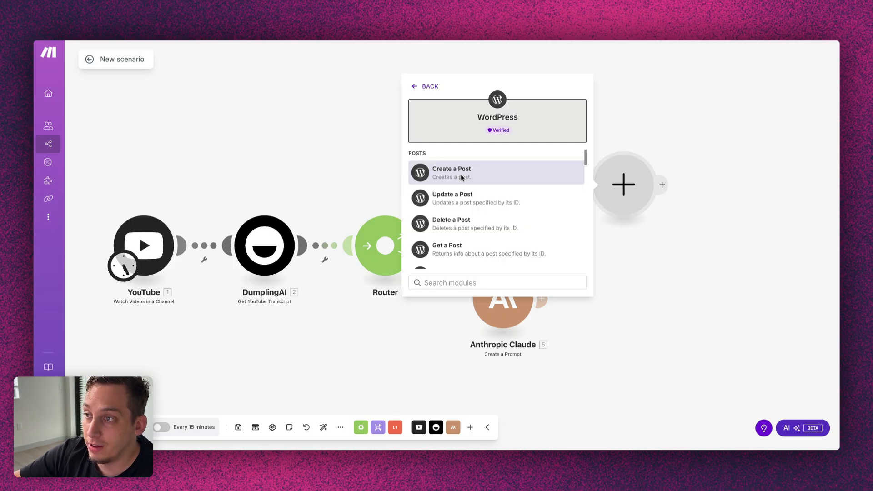
click(461, 177)
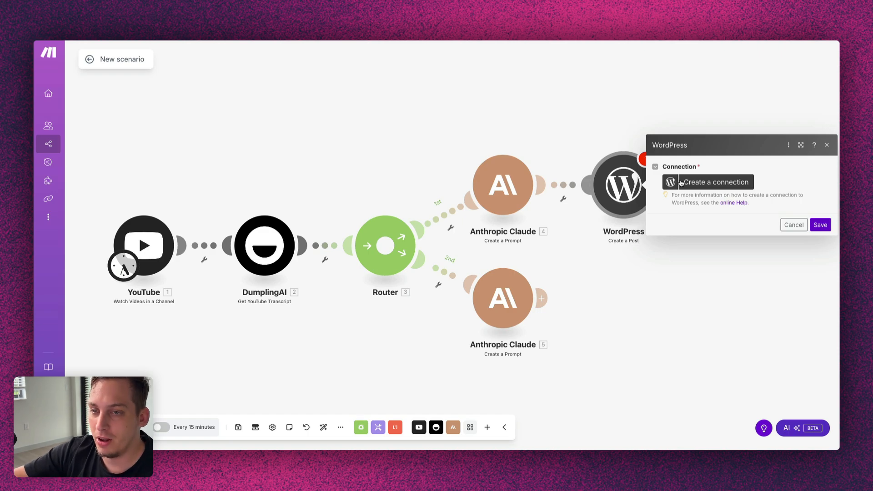
click(557, 311)
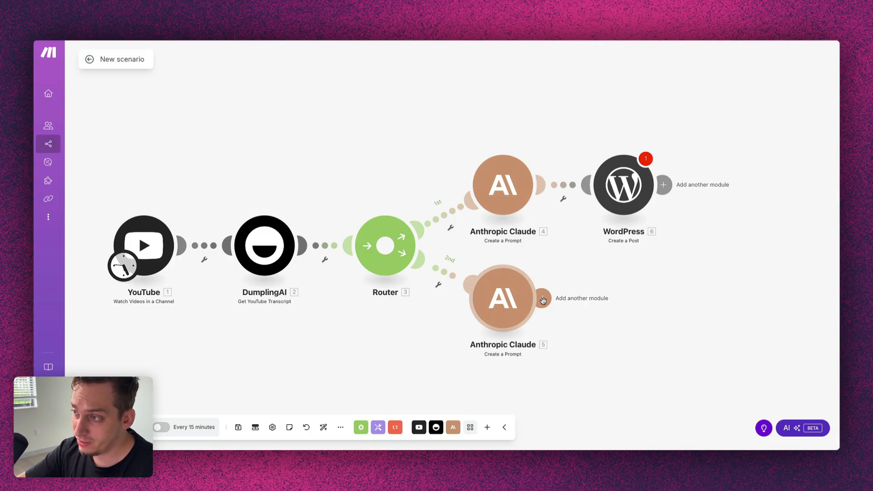
Add a Google Docs Create a Document module after the second route's Anthropic Claude module
click(543, 300)
scroll(468, 367, down, 1)
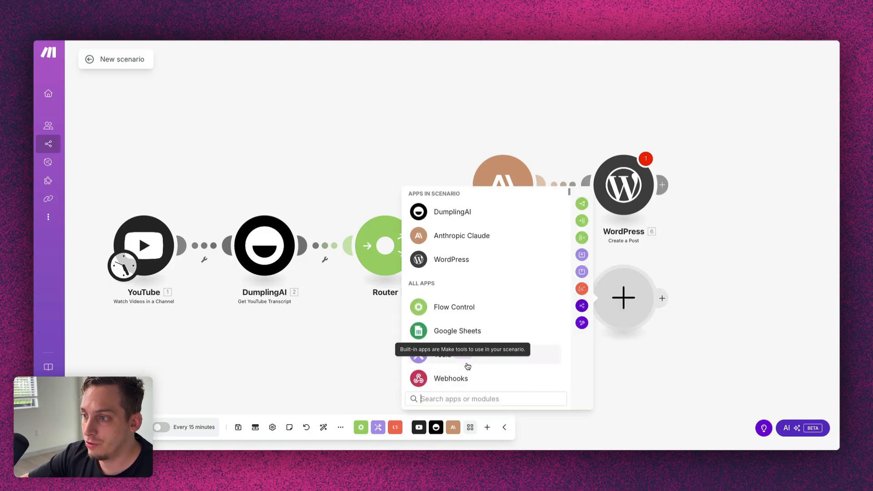
scroll(468, 366, down, 2)
text(goog)
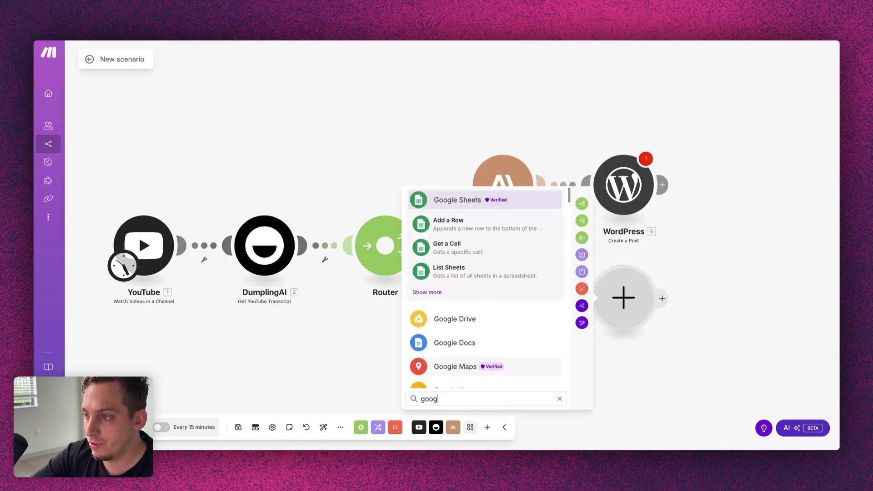
text(le)
click(455, 342)
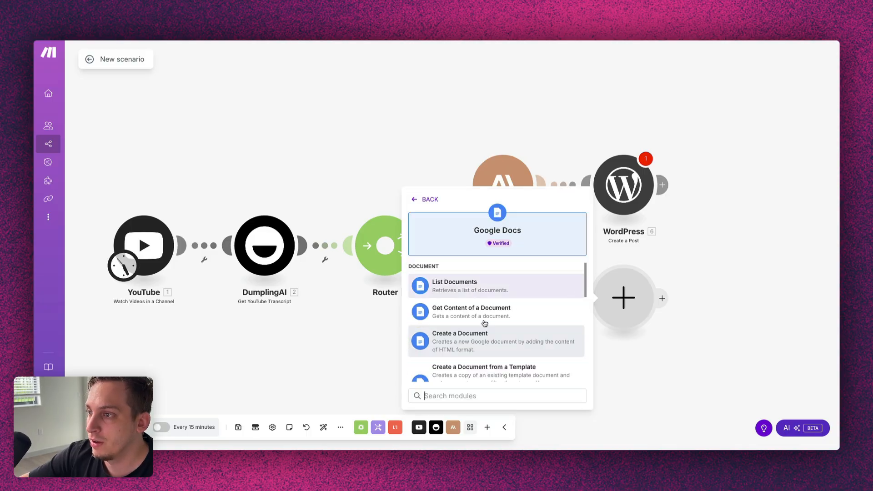
scroll(474, 314, down, 1)
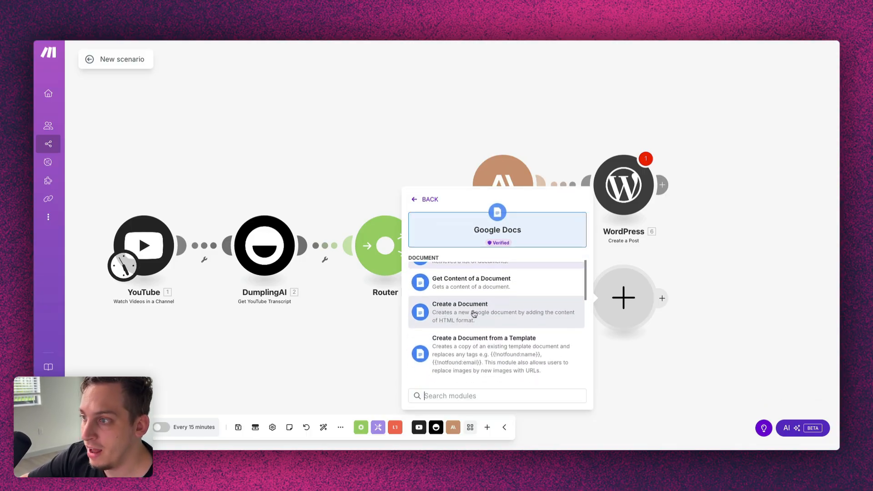
click(474, 314)
Set the new Google document's name to the YouTube video's Title variable followed by "(Draft)"
click(678, 272)
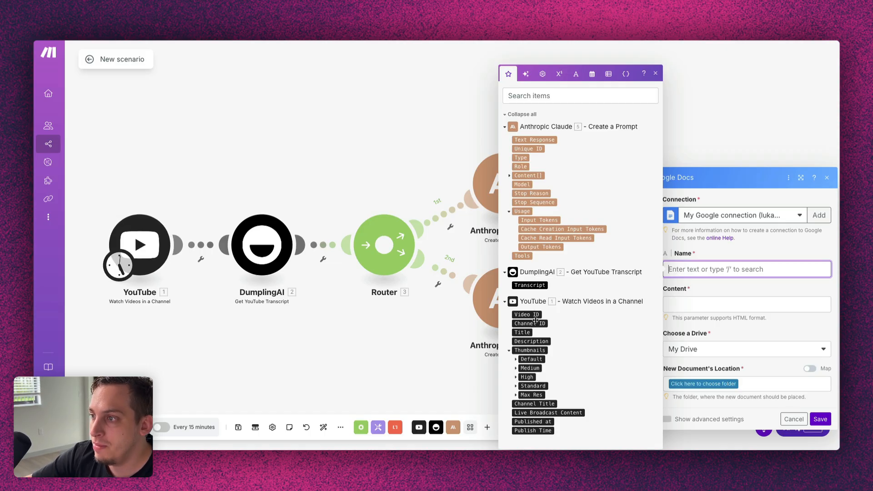
click(522, 333)
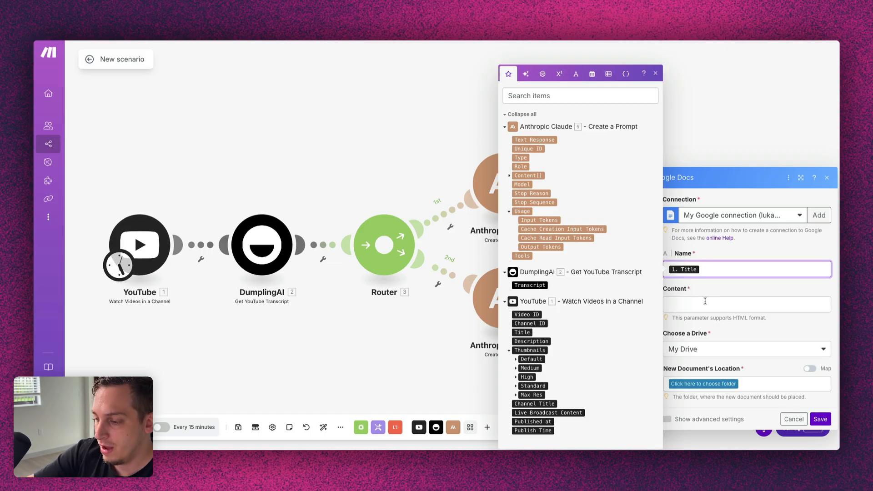
text((Draft))
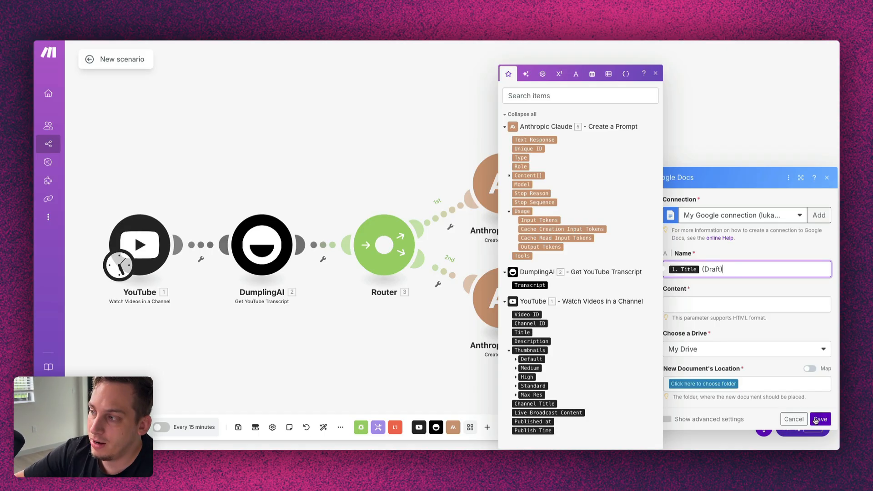
Set the Google document's content to the Text item of the second Claude module's Content[] output
click(677, 305)
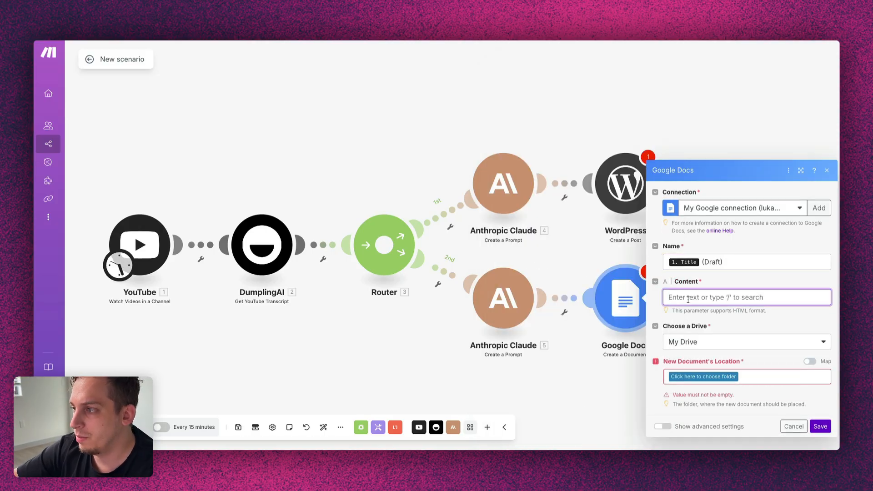
text(/)
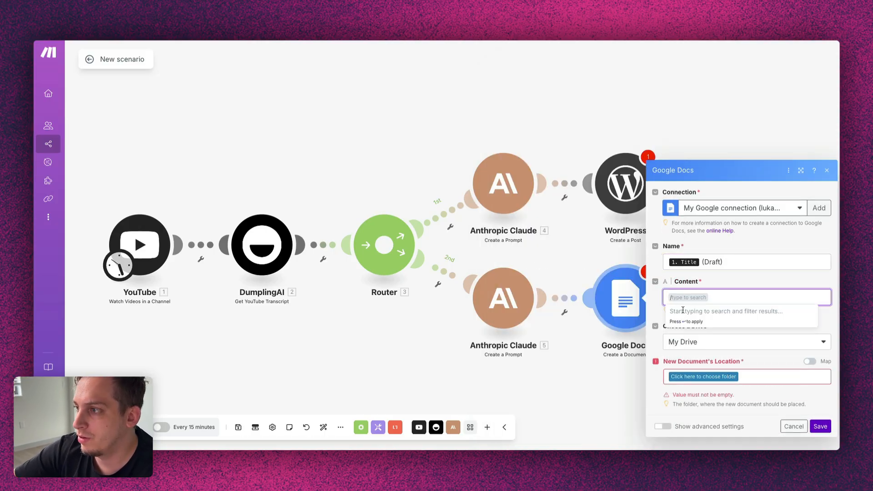
click(673, 304)
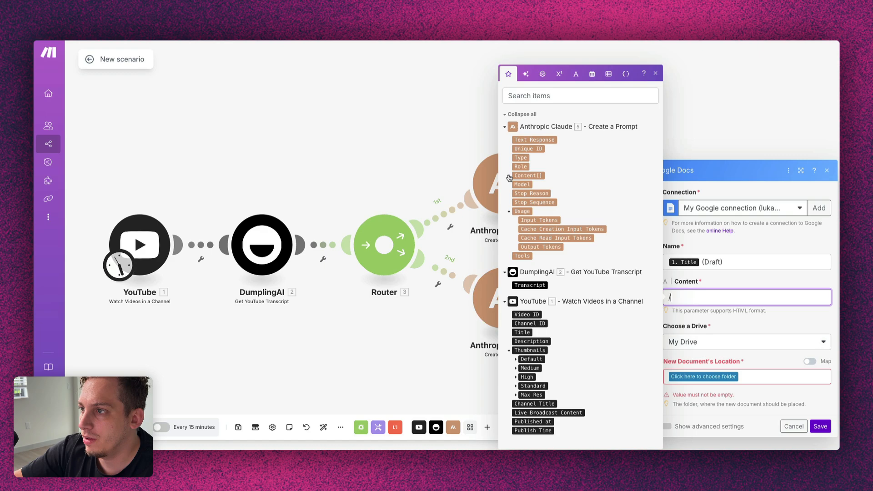
click(527, 169)
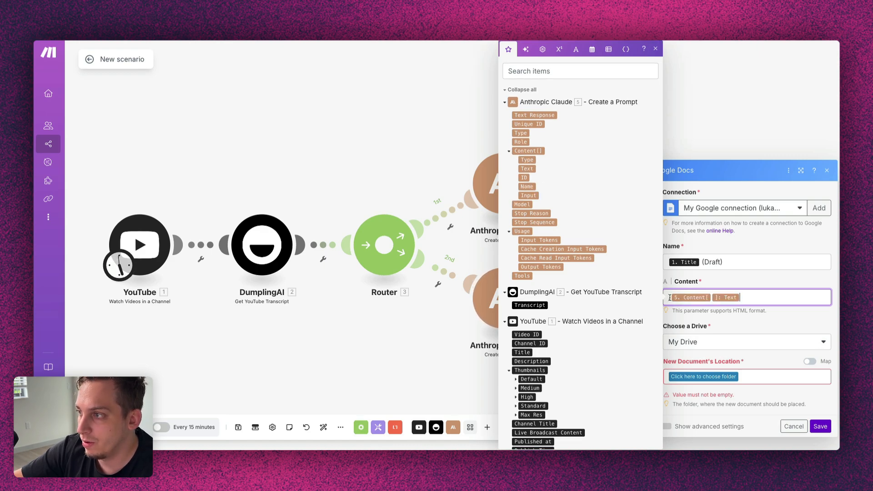
key(BackSpace)
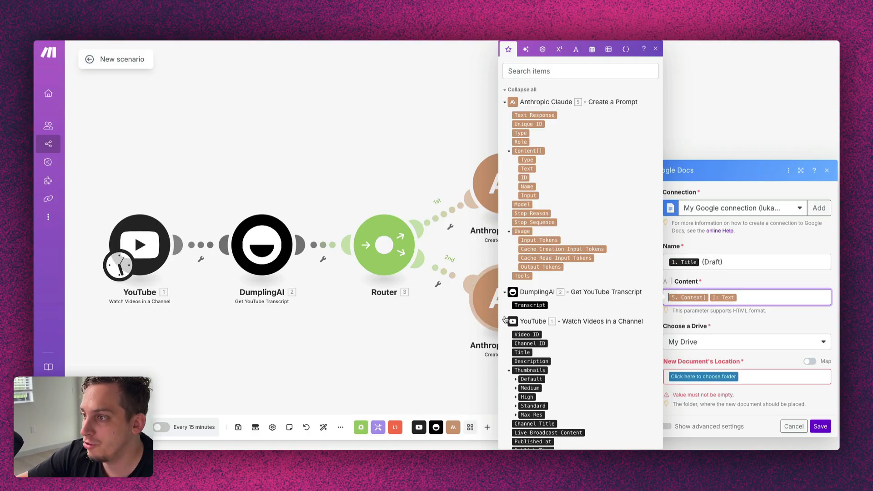
click(716, 350)
click(719, 342)
click(716, 339)
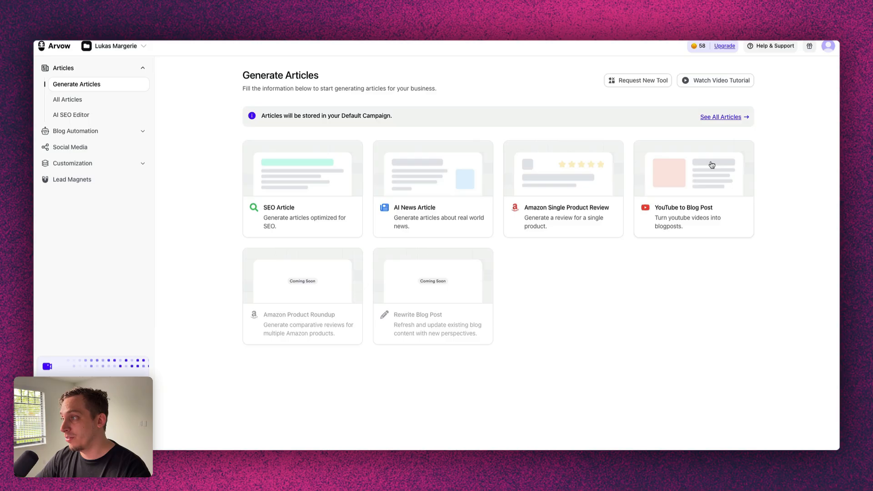
click(688, 183)
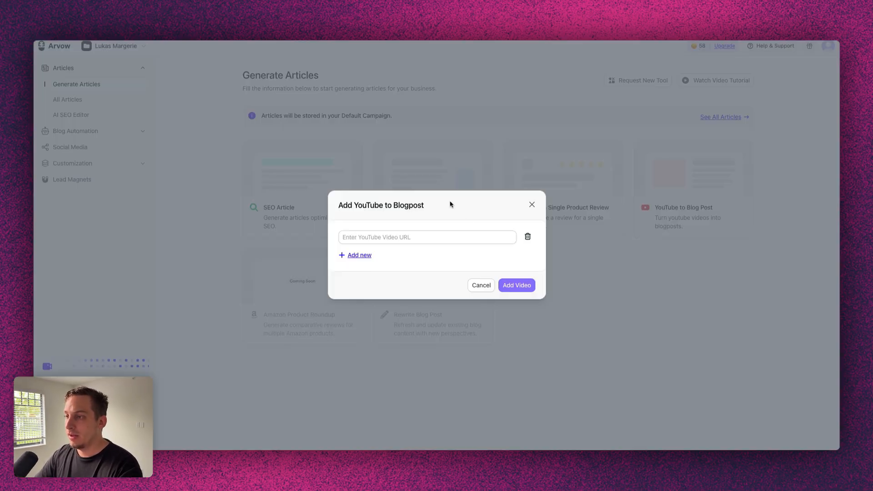
click(436, 238)
text(https://www.youtube.com/watch?v=sxYn9lbm-OE)
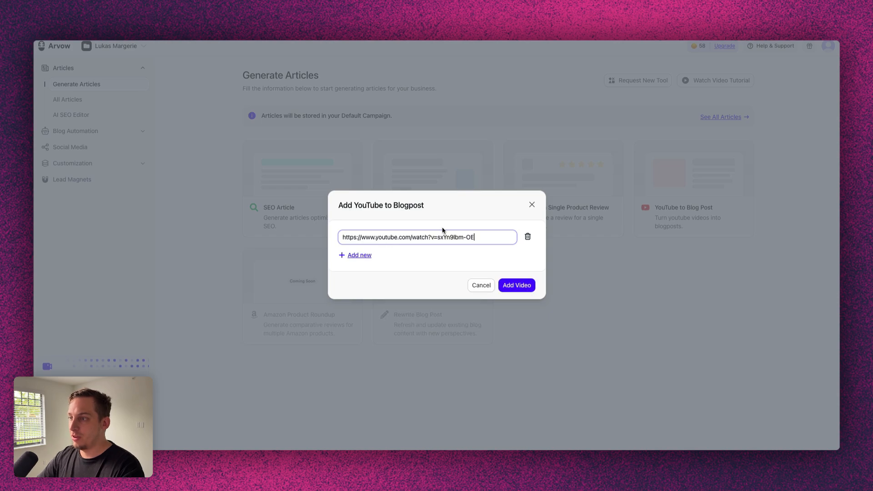
click(511, 288)
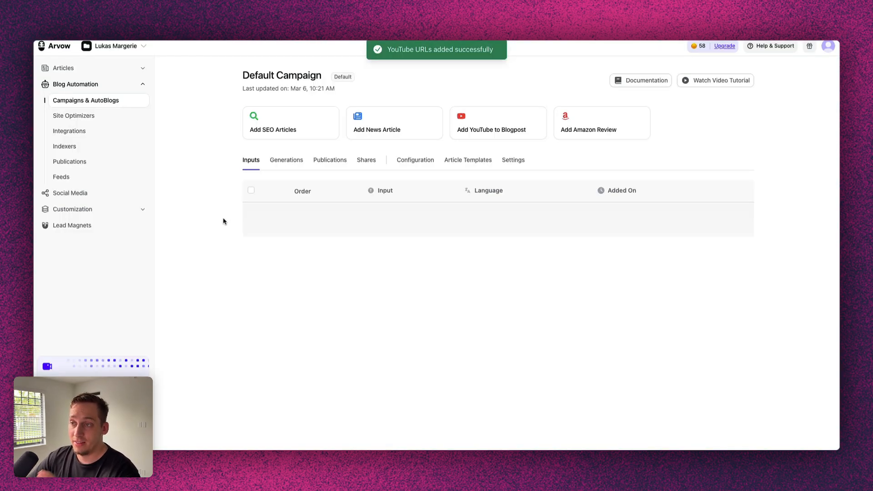
Open the added YouTube input's article details and review its Content, Formatting and Images settings
scroll(236, 217, down, 6)
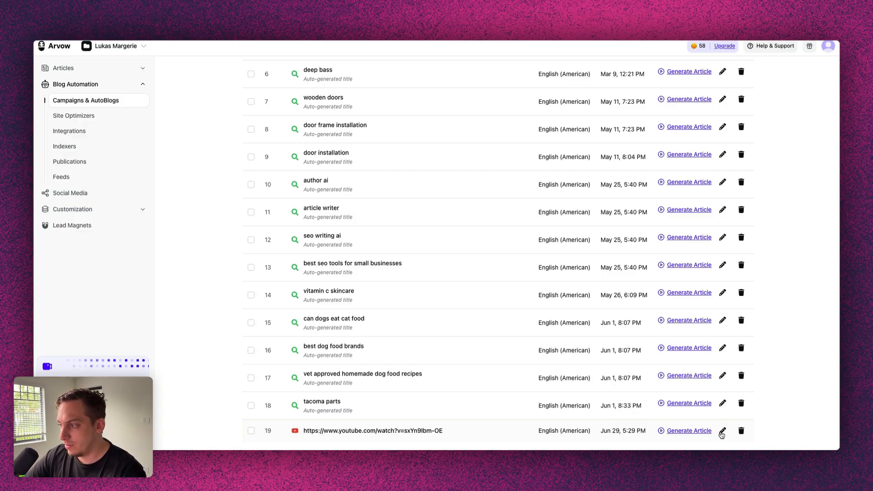
click(722, 434)
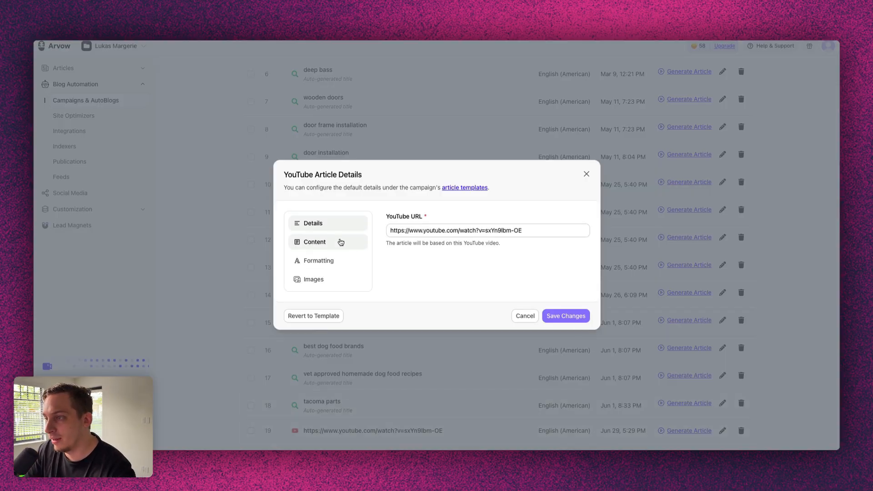
click(339, 242)
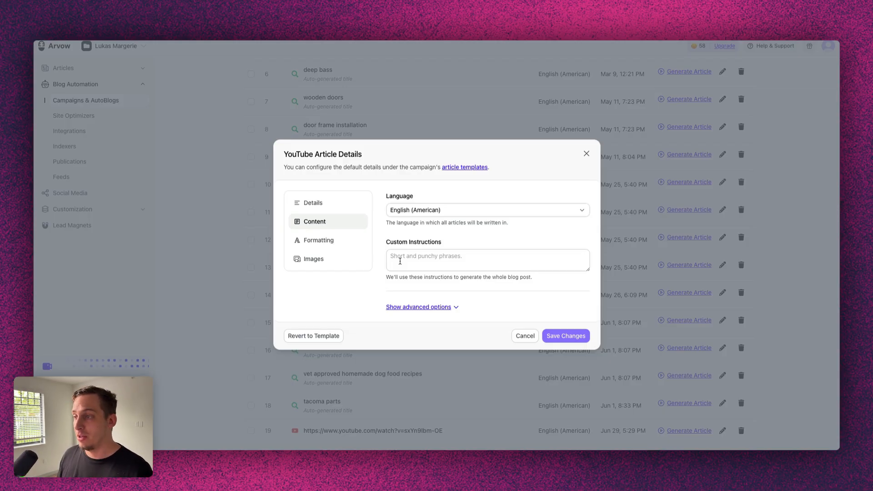
click(346, 240)
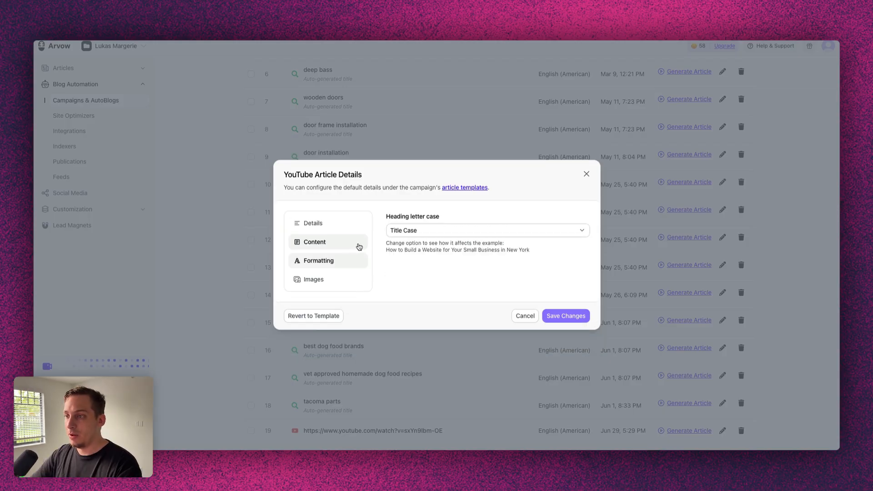
click(331, 281)
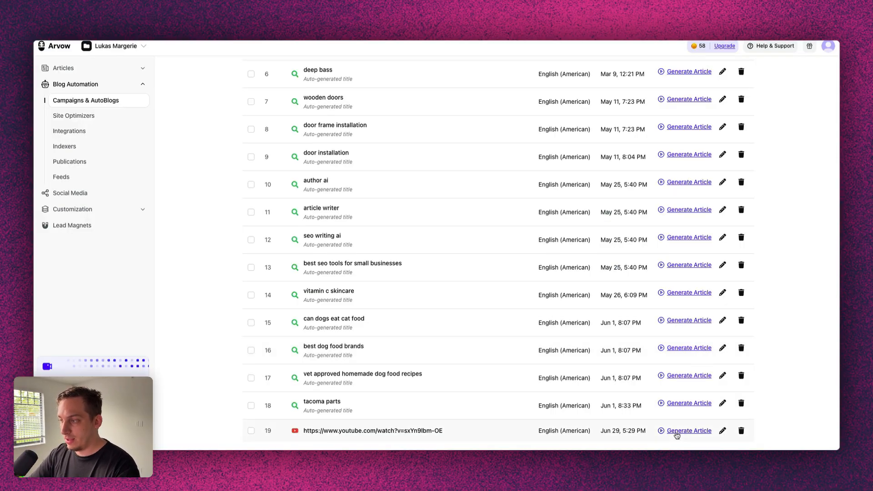
Generate the article for the added YouTube video and read through its title and sections
click(677, 432)
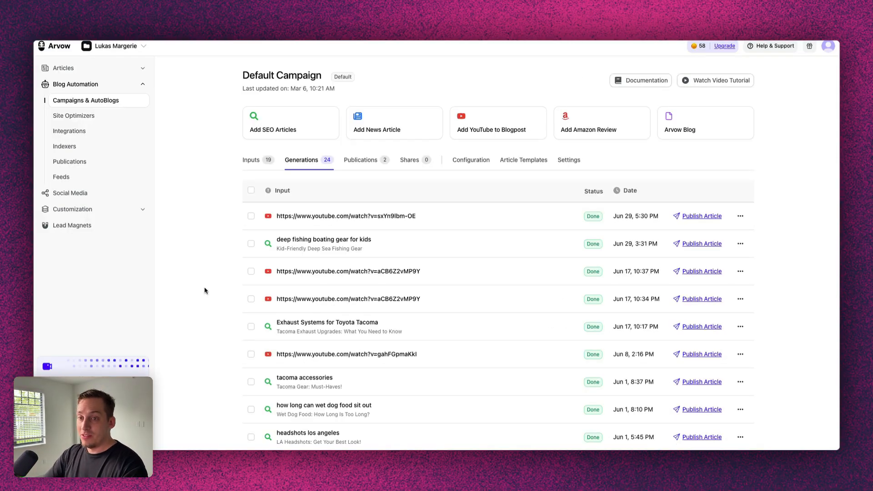
click(377, 219)
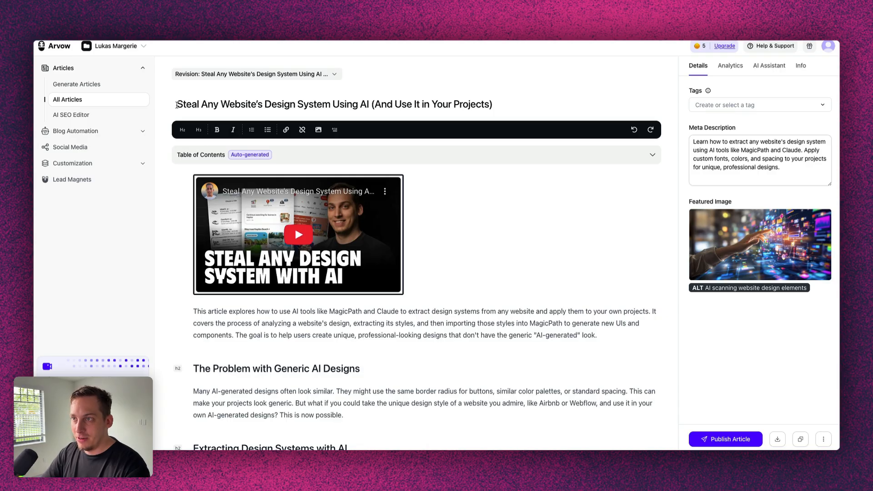
drag(177, 104, 526, 109)
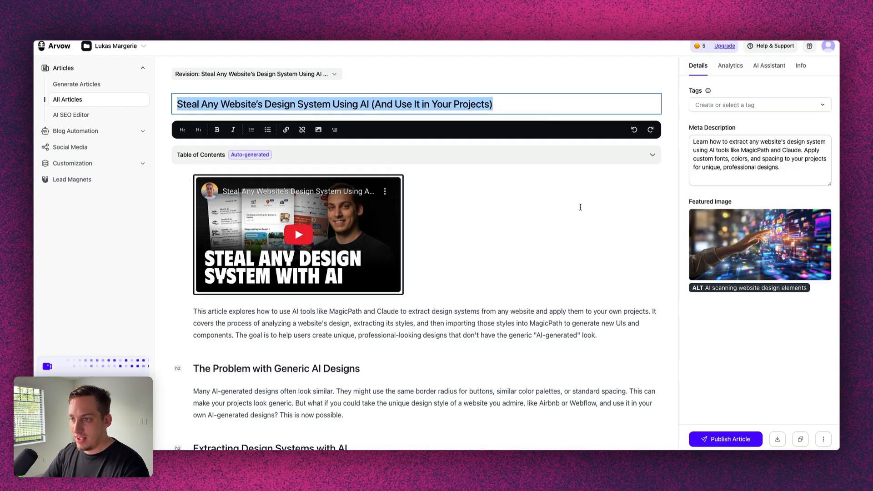
scroll(572, 227, down, 2)
scroll(572, 228, down, 3)
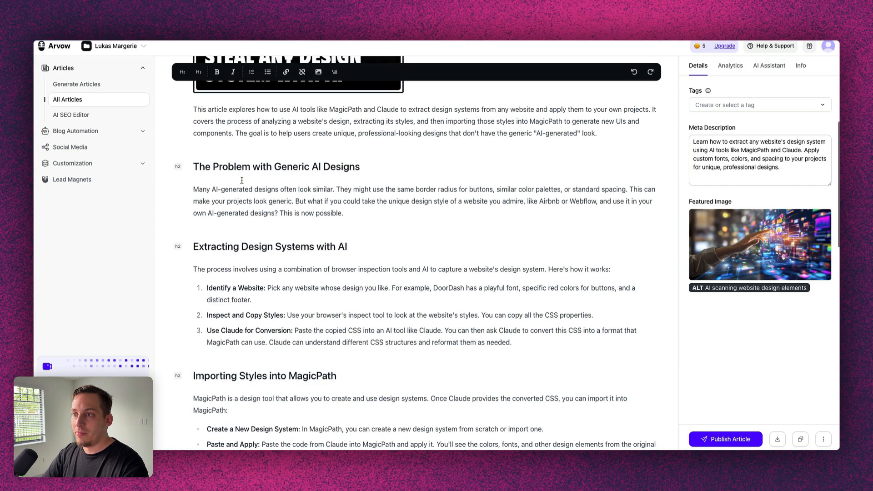
scroll(216, 174, down, 18)
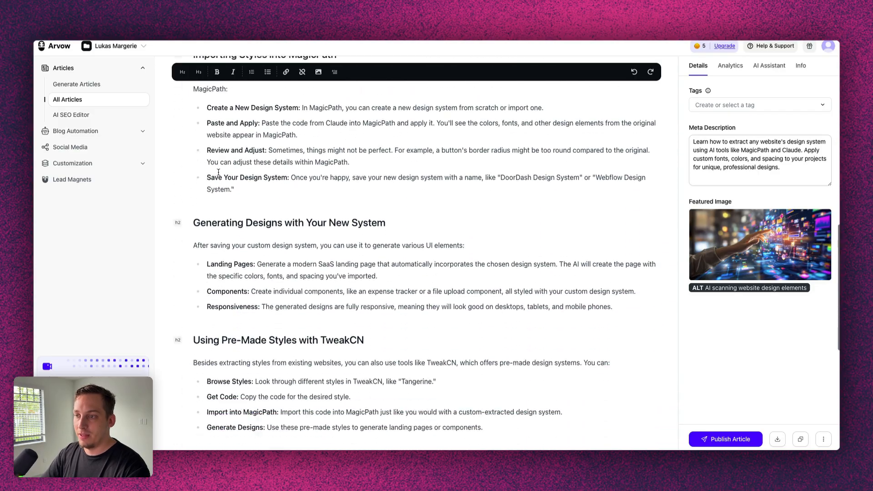
Select the article's introductory paragraph below the video and generate external link suggestions for it
scroll(219, 173, up, 20)
scroll(220, 173, down, 4)
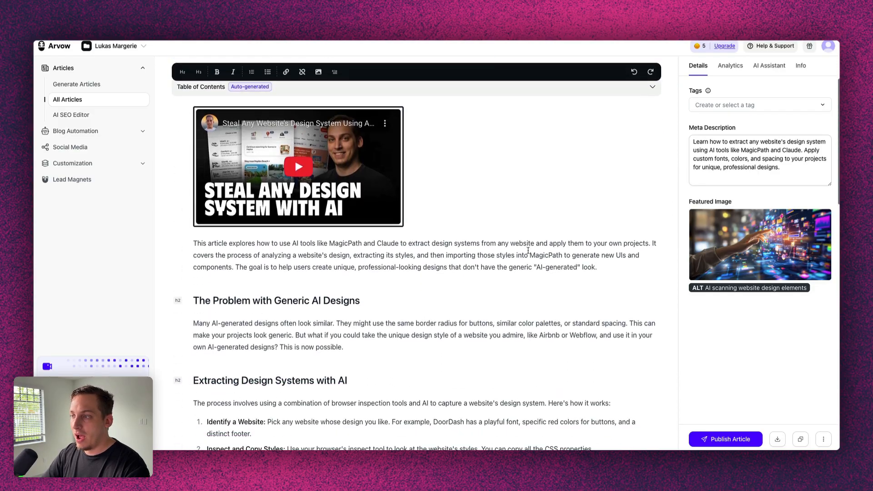
drag(614, 252, 193, 228)
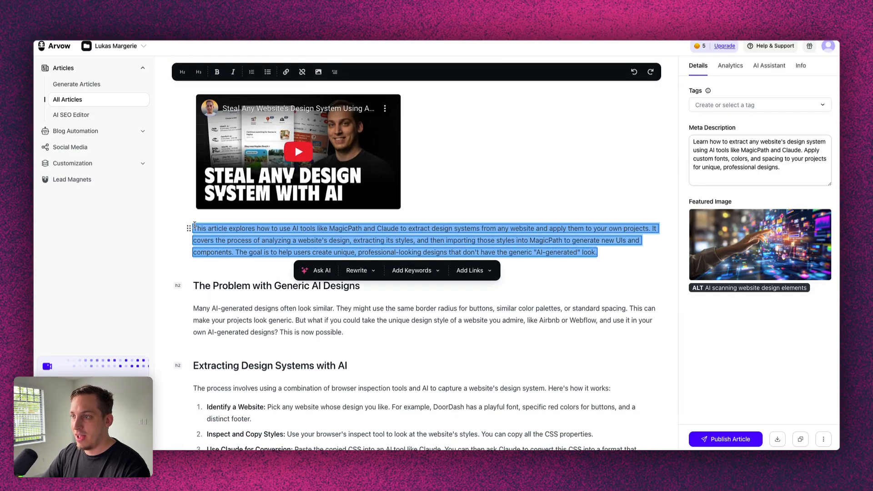
click(475, 270)
click(488, 293)
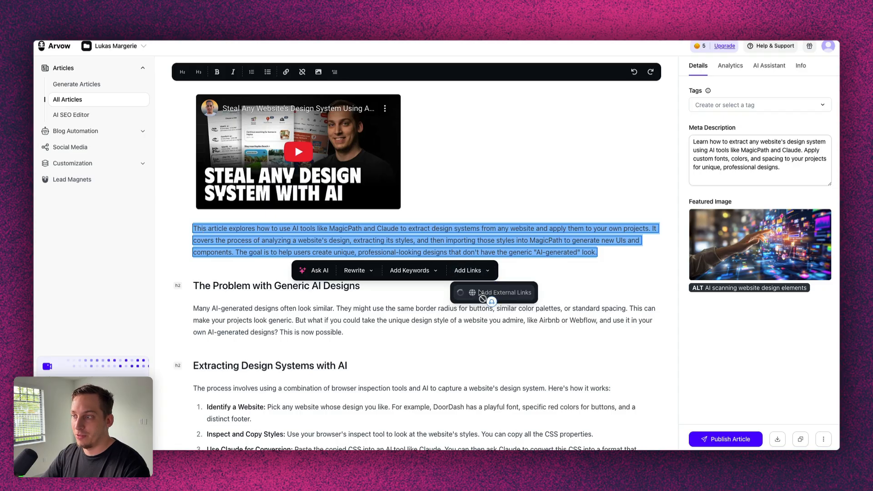
Add all suggested external links, from AI tools through generate new UIs and components, to the introduction and open the MagicPath link's target page
click(459, 314)
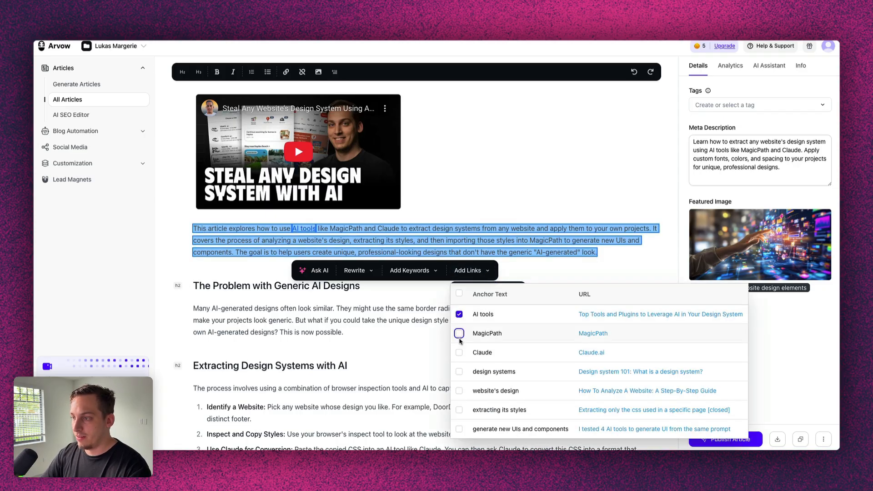
click(459, 333)
click(459, 352)
click(459, 372)
click(460, 391)
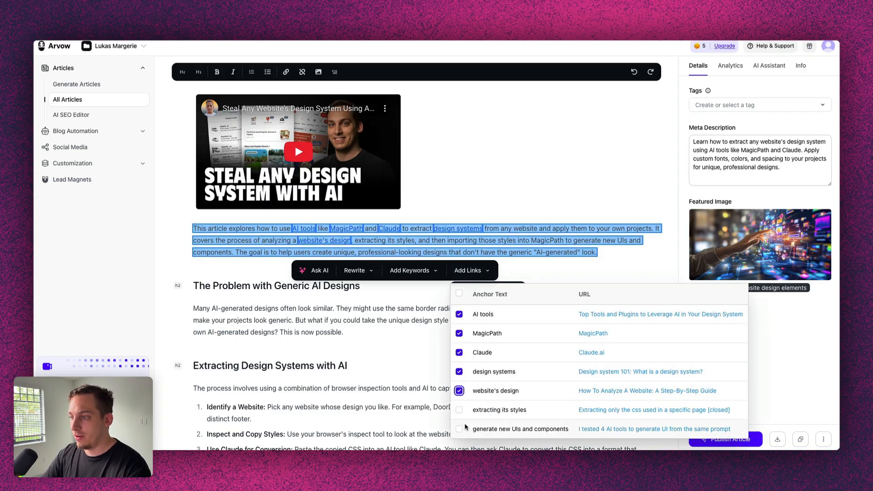
click(459, 410)
click(460, 429)
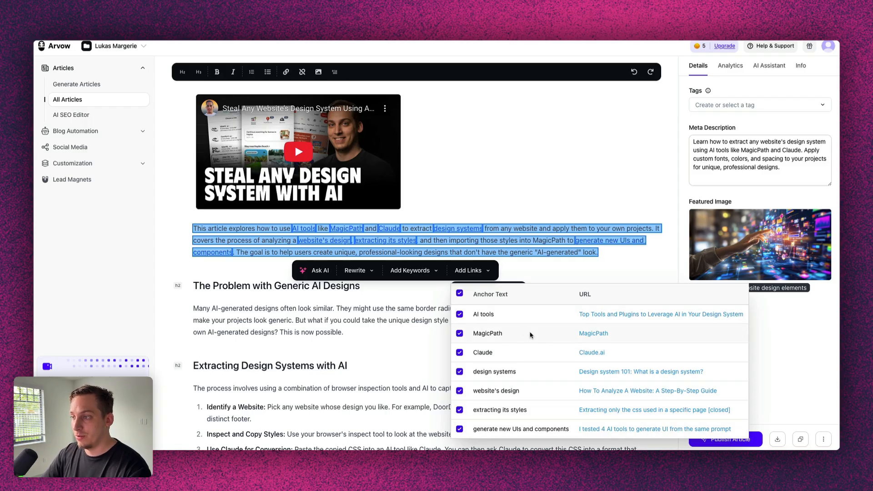
click(592, 334)
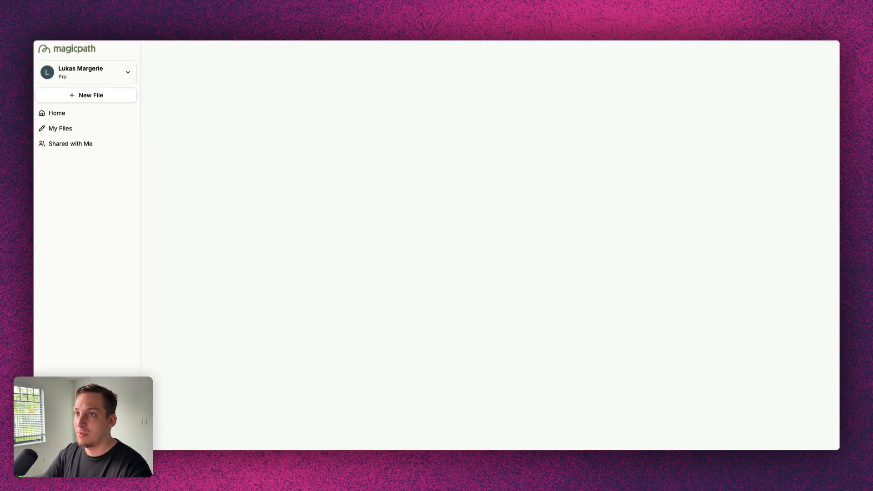
Select the paragraph under "The Problem with Generic AI Designs" in the Arvow article and review its Rewrite and Add Keywords options
drag(345, 212, 186, 187)
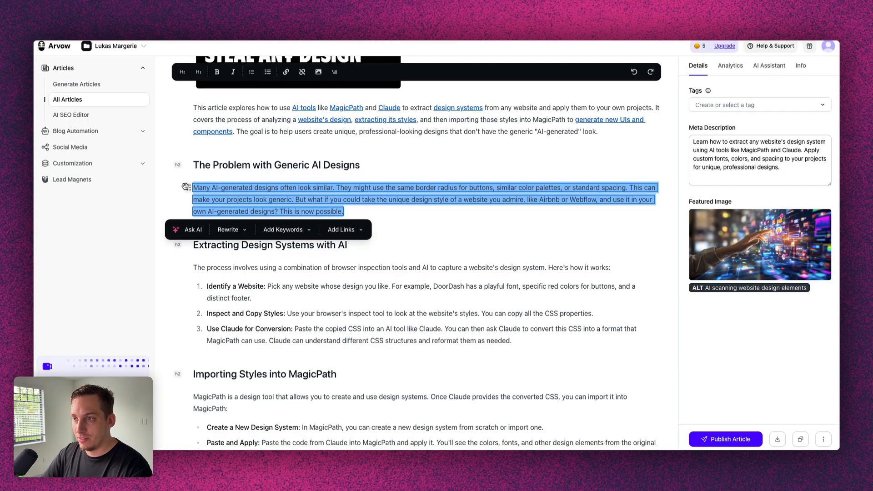
click(241, 233)
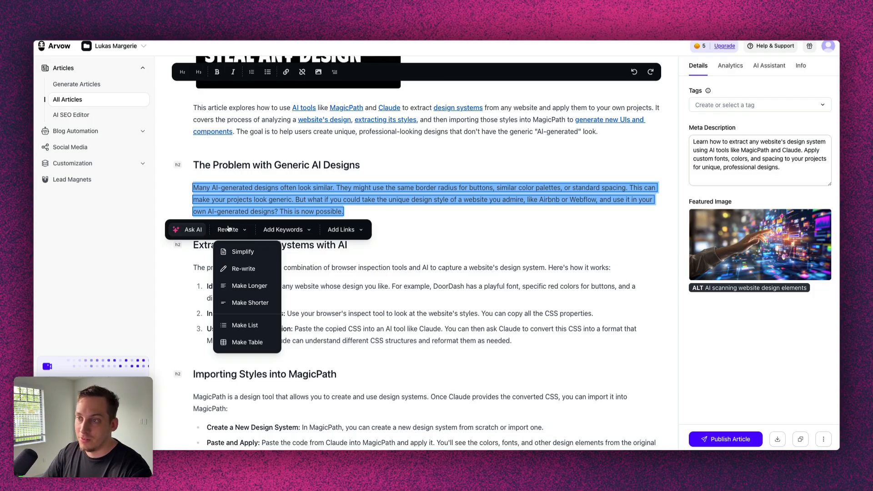
click(309, 231)
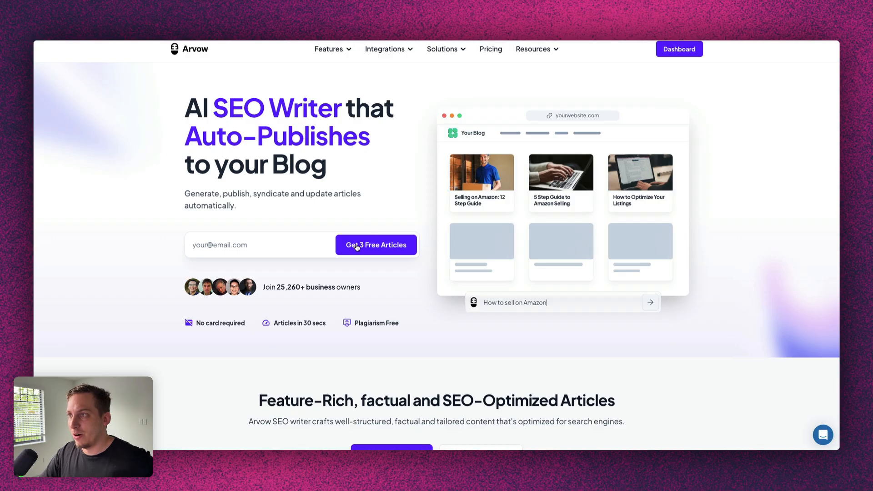
Open the Pricing page on the Arvow website to view the available plans
click(491, 50)
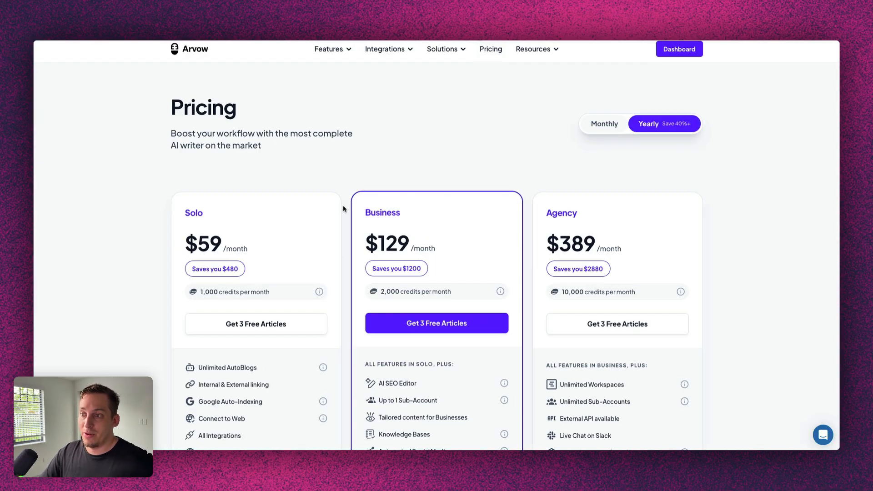